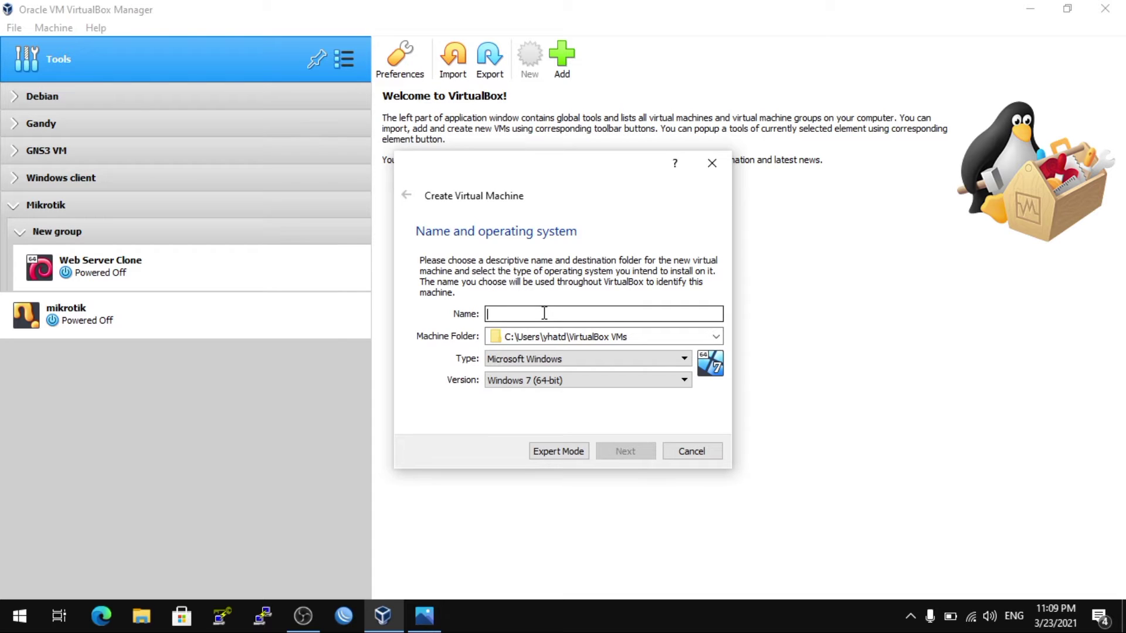
Name the new virtual machine "Debian TKJ" and browse to New folder on drive E: for its machine folder.
text(Debian)
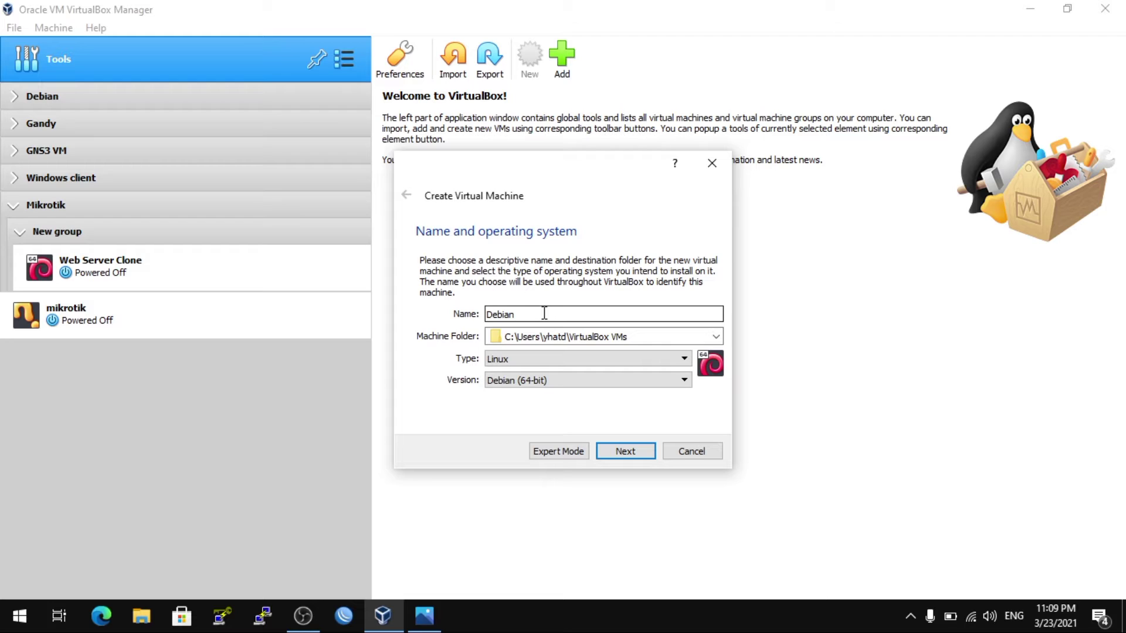
text( TKJ)
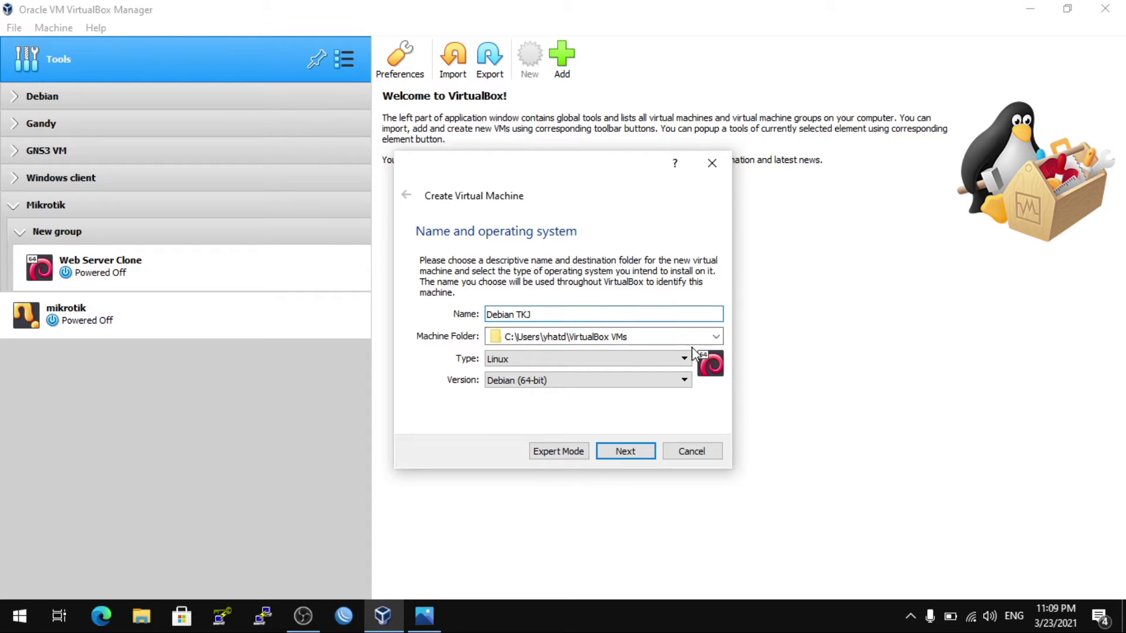
click(716, 336)
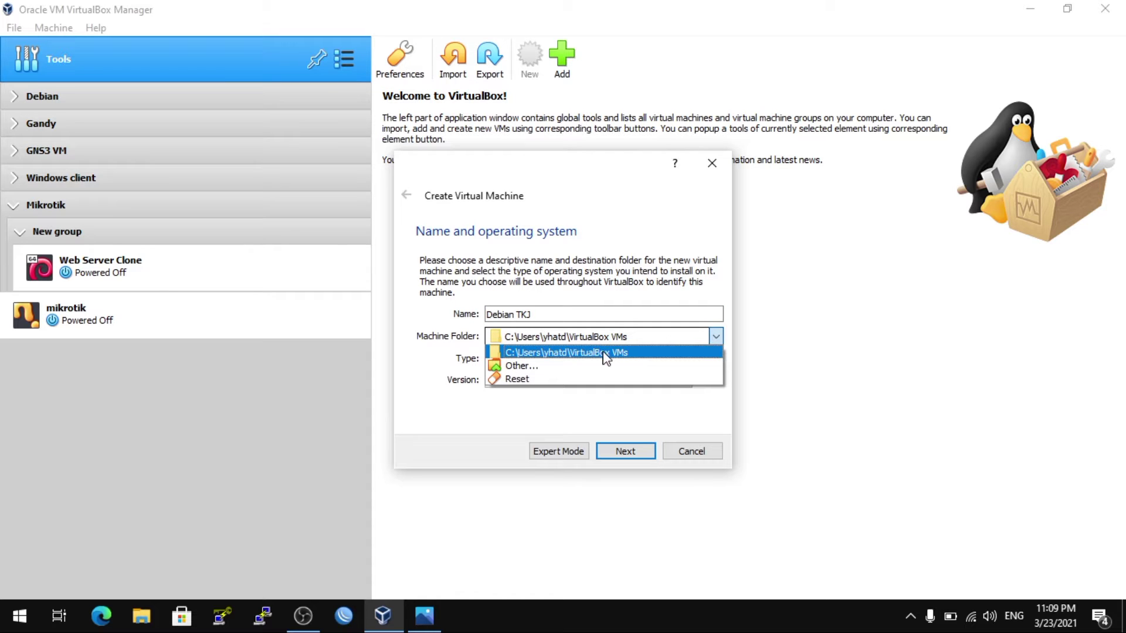
click(581, 359)
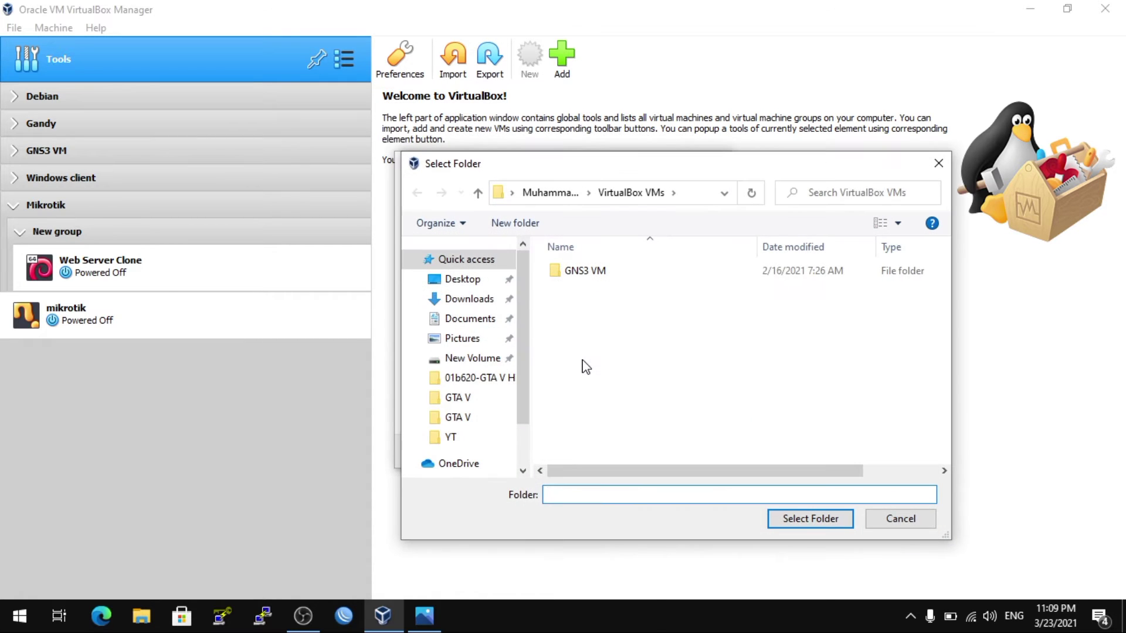
click(485, 358)
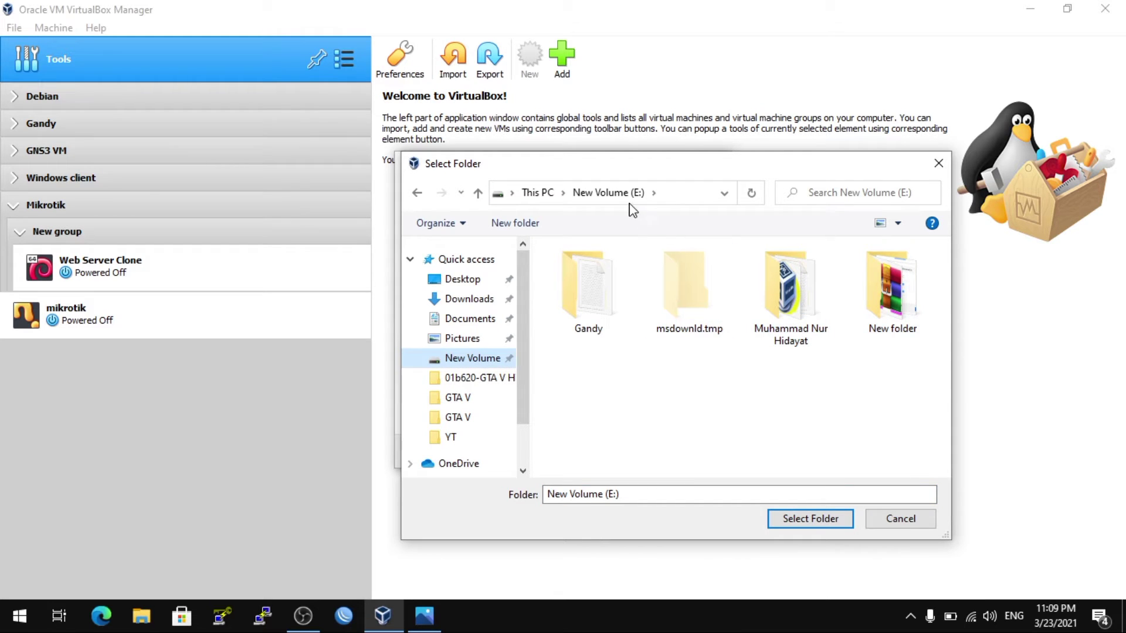
double_click(910, 326)
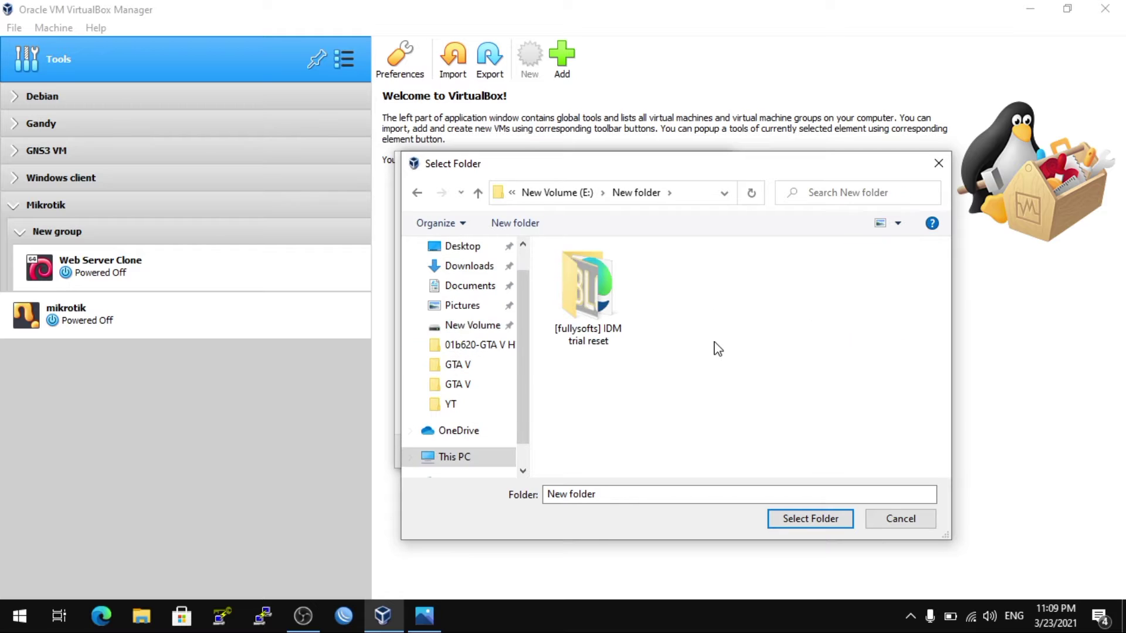
Create a folder named "Debian" inside New folder and choose it as the machine folder.
click(669, 496)
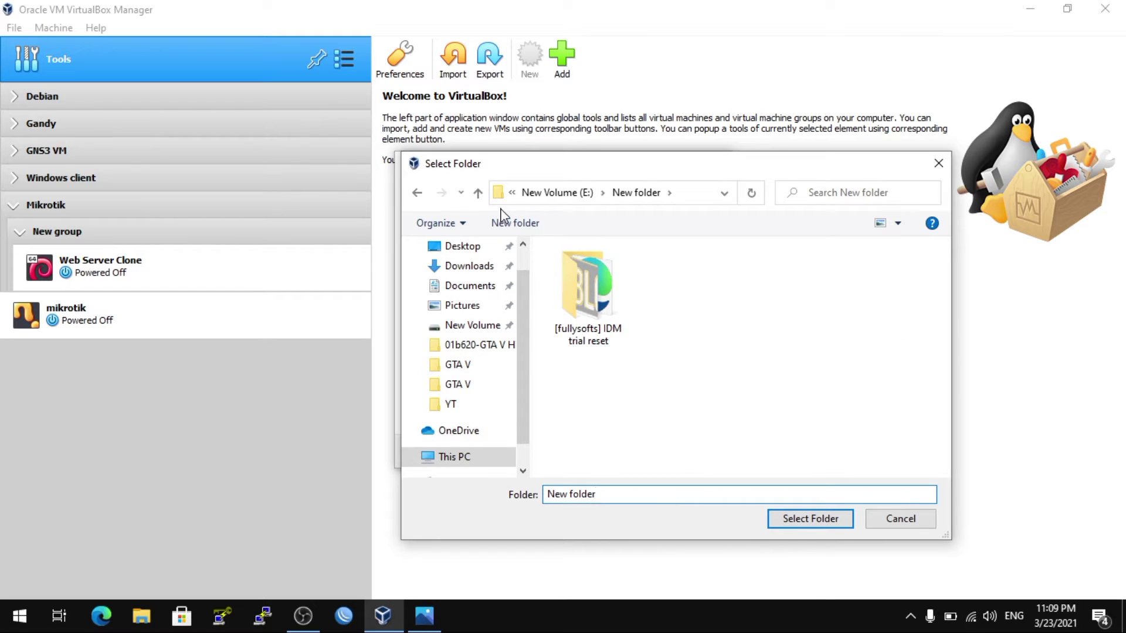
click(516, 224)
text(Debian)
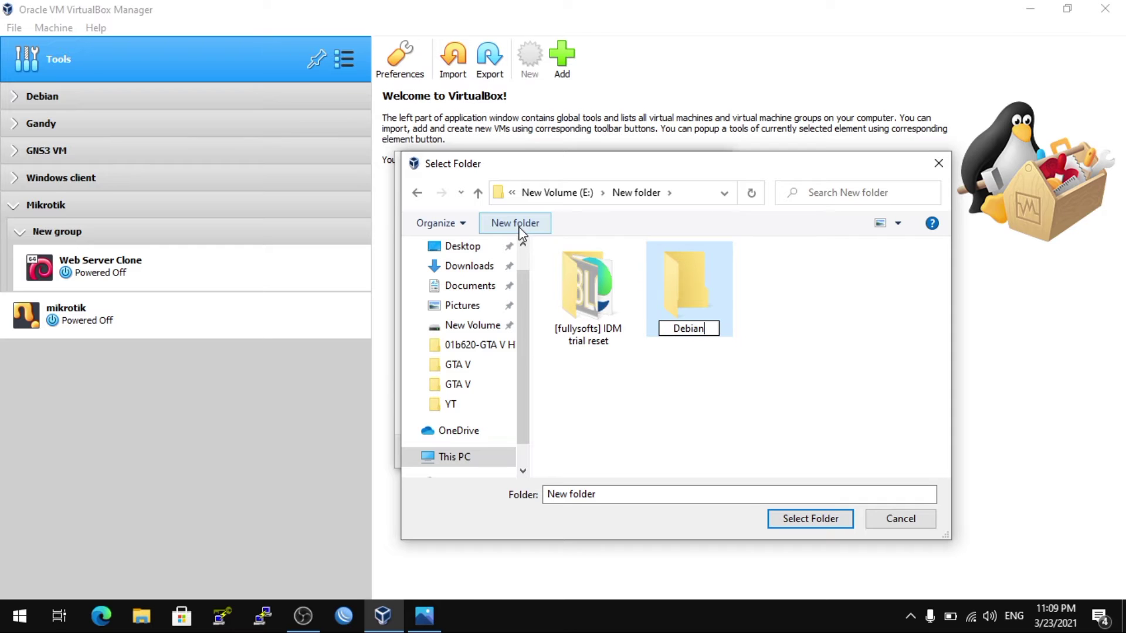
click(702, 305)
double_click(701, 305)
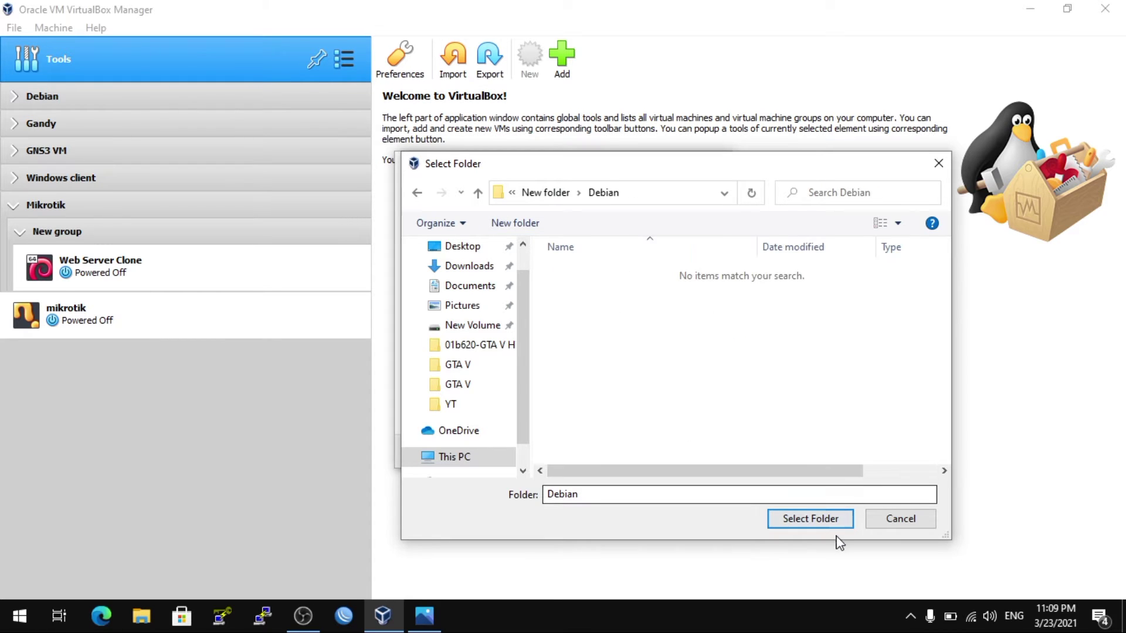
click(821, 524)
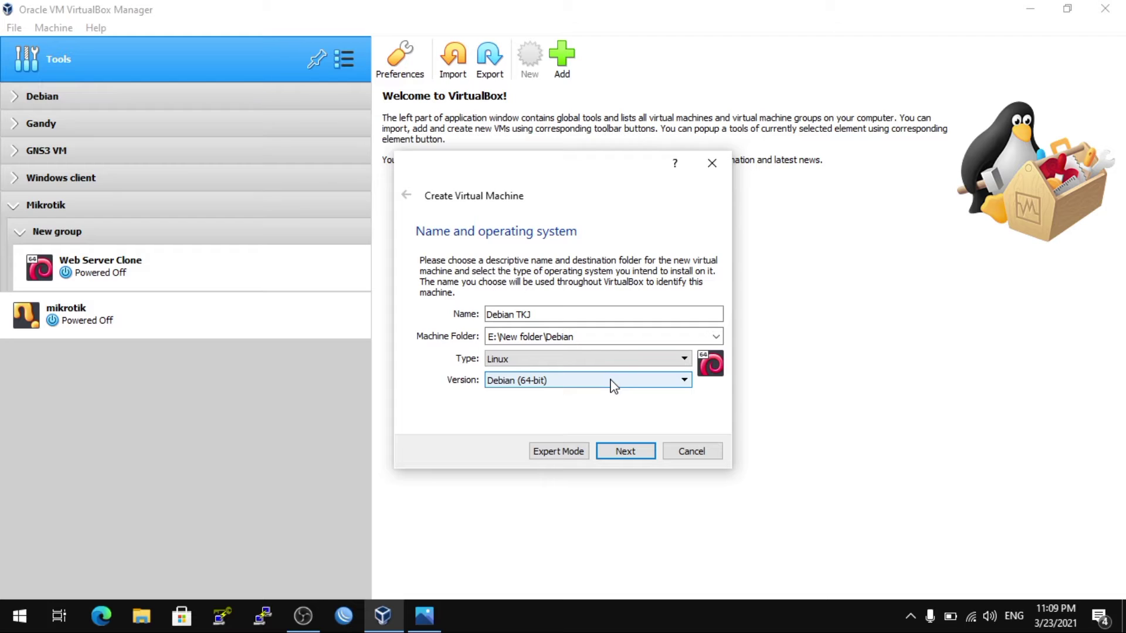
Accept Debian (64-bit) and 1024 MB of memory, and choose a new dynamically allocated VDI hard disk.
click(625, 452)
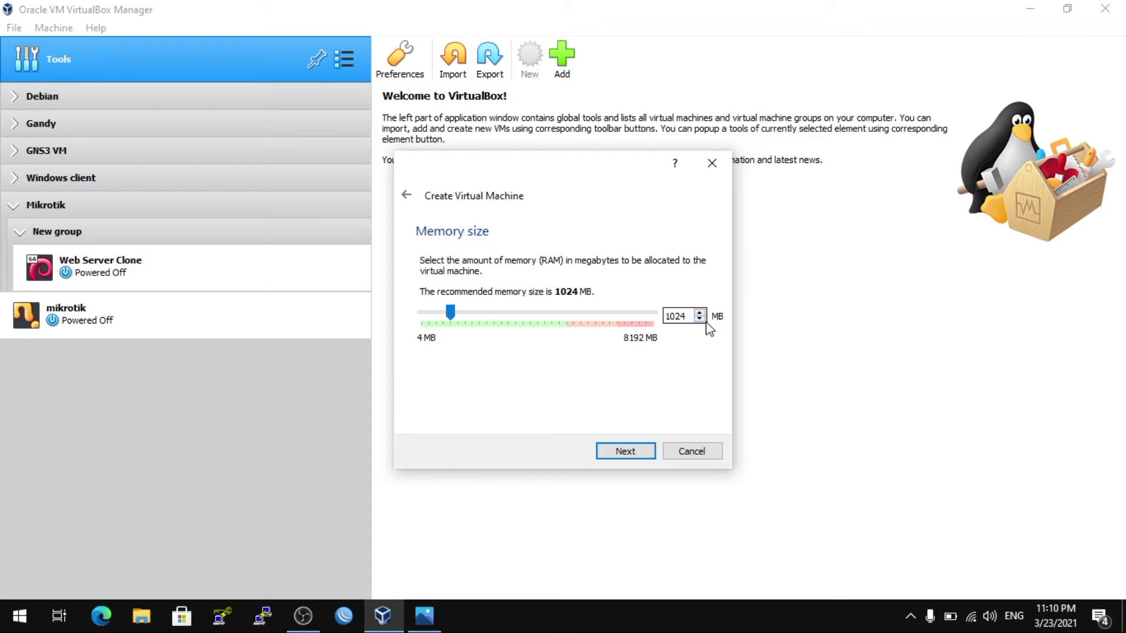
click(615, 452)
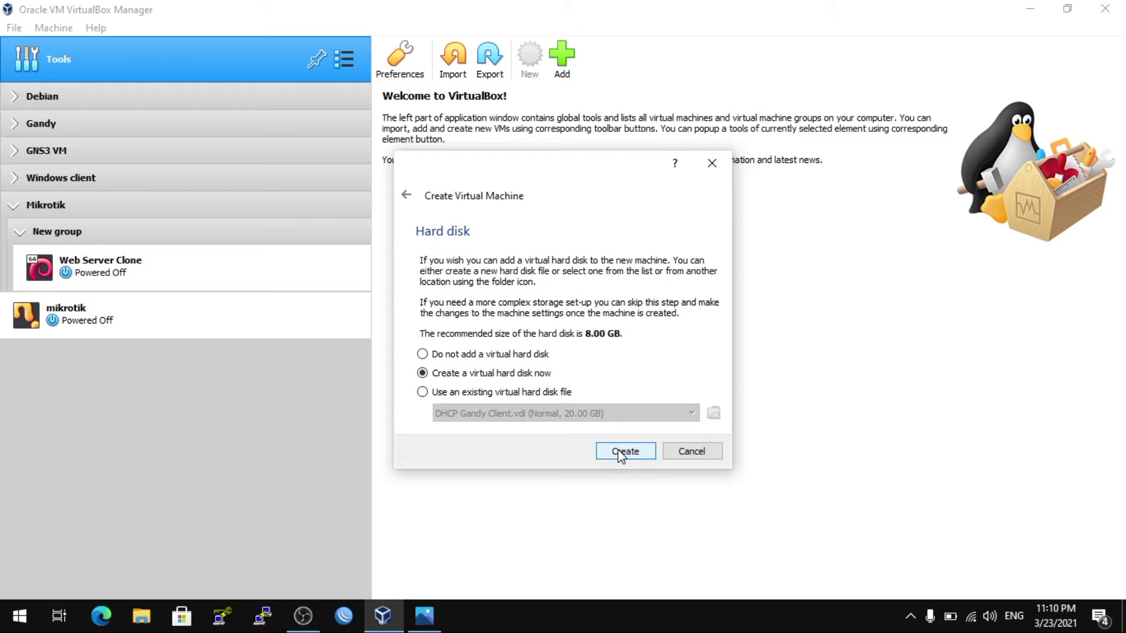
click(631, 455)
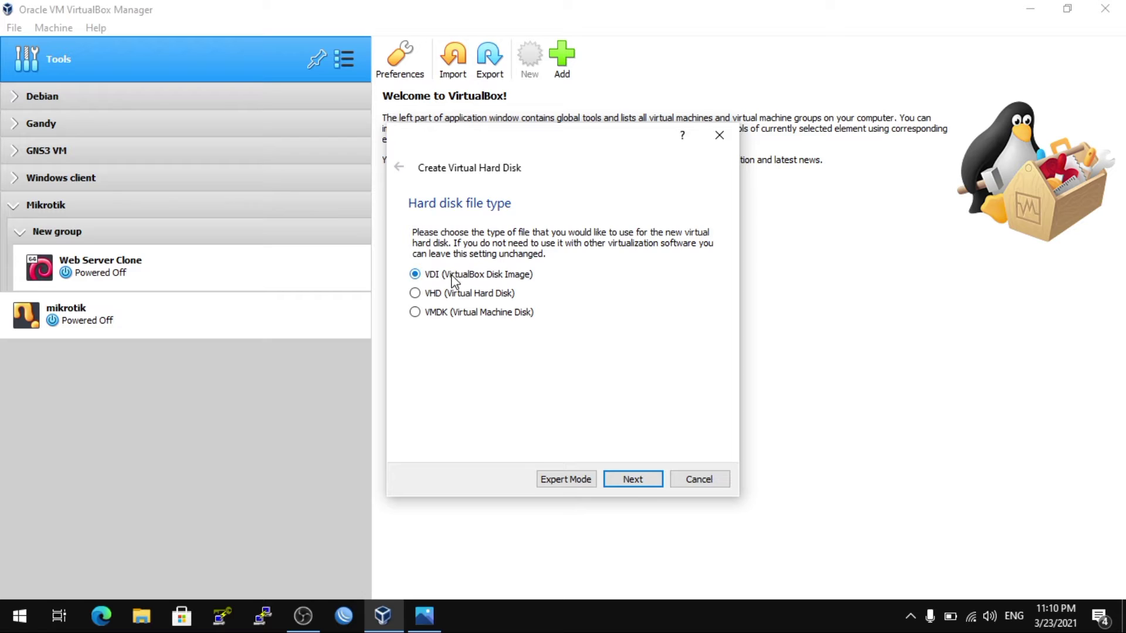
click(638, 485)
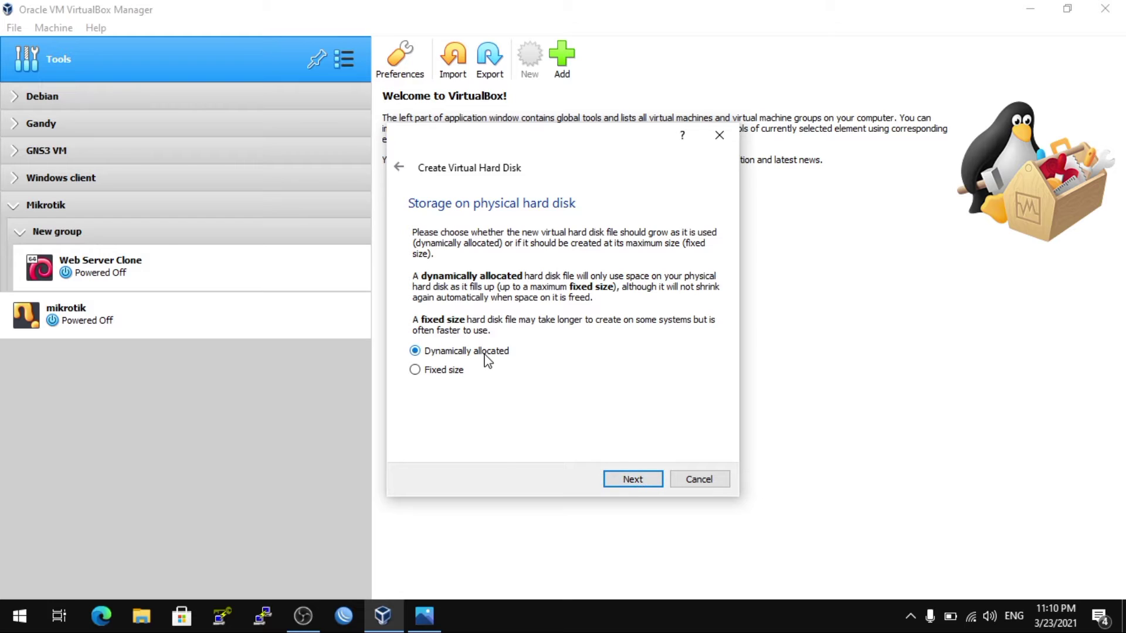
click(628, 482)
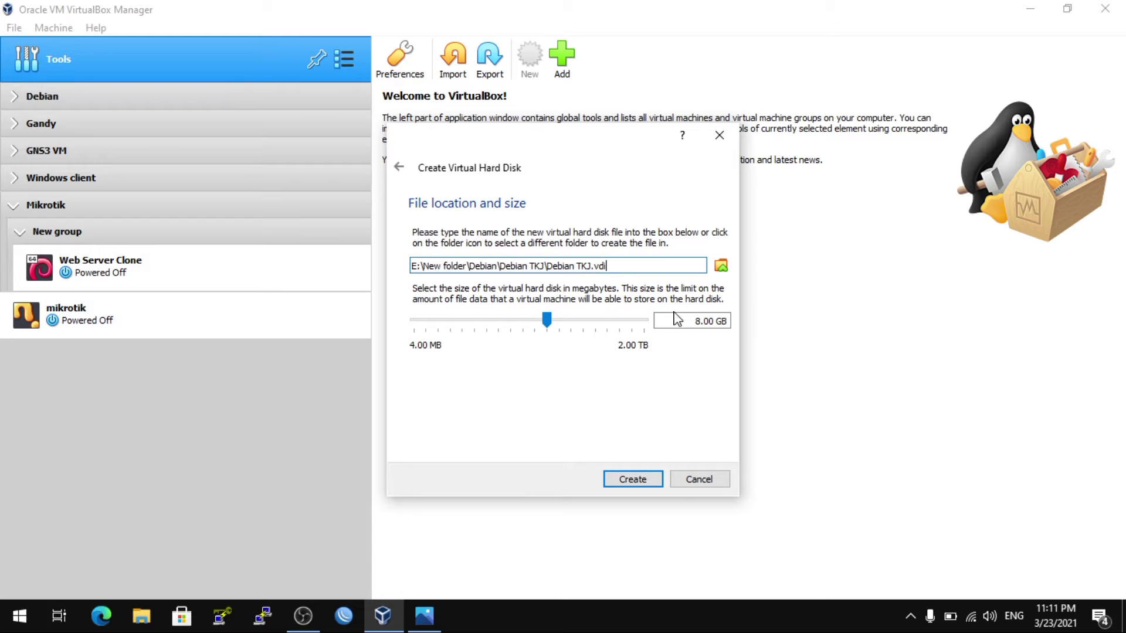
Set the virtual hard disk size to 300 GB and create the disk.
mouse_move(708, 321)
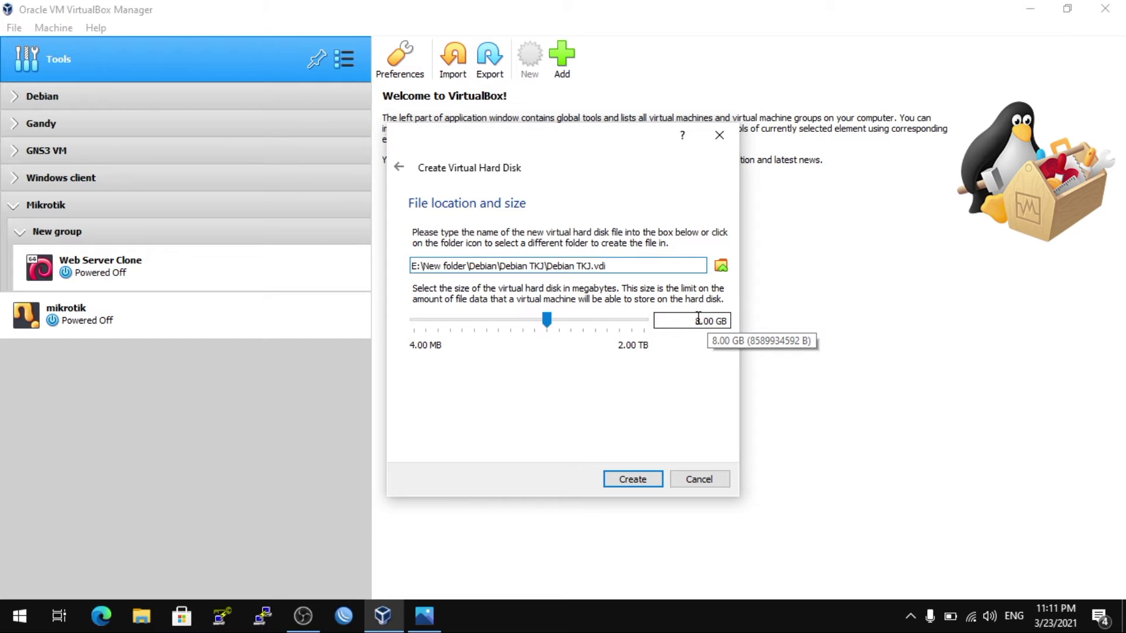
click(698, 319)
key(BackSpace)
key(BackSpace)
text(3)
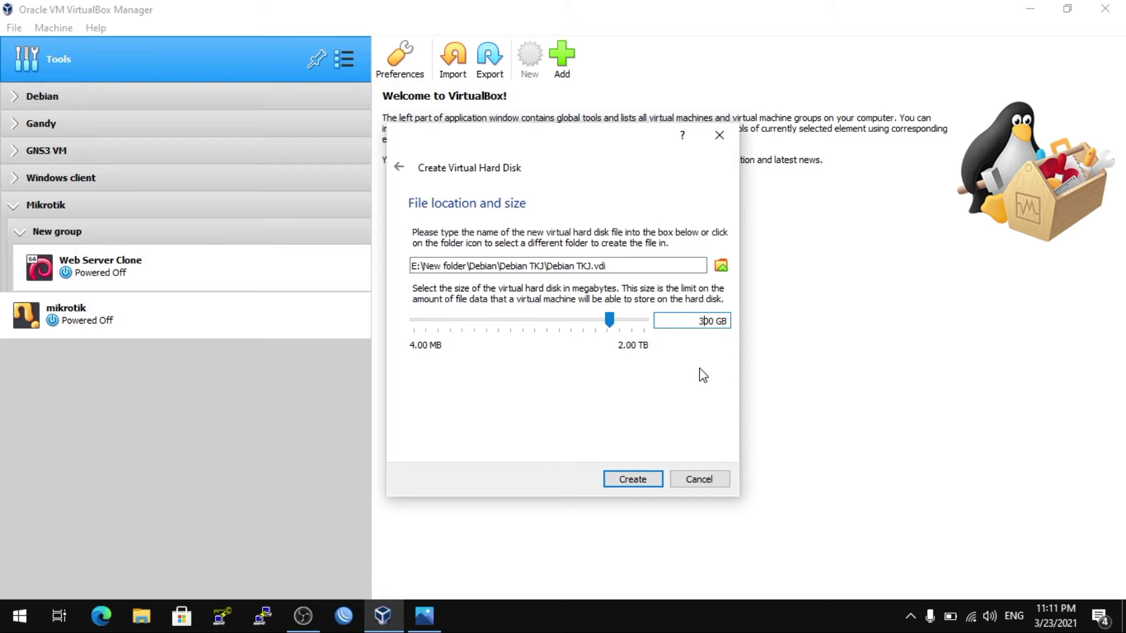
click(632, 479)
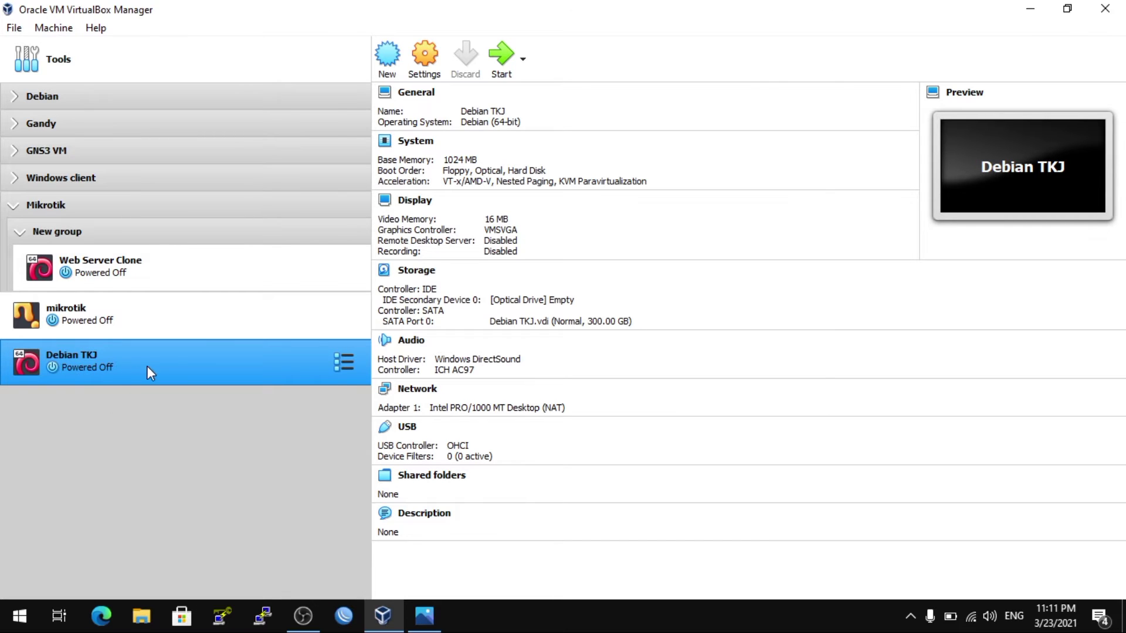
Load the debian-9.7.0-amd64-DVD-1 image into the empty IDE optical drive of Debian TKJ.
click(422, 76)
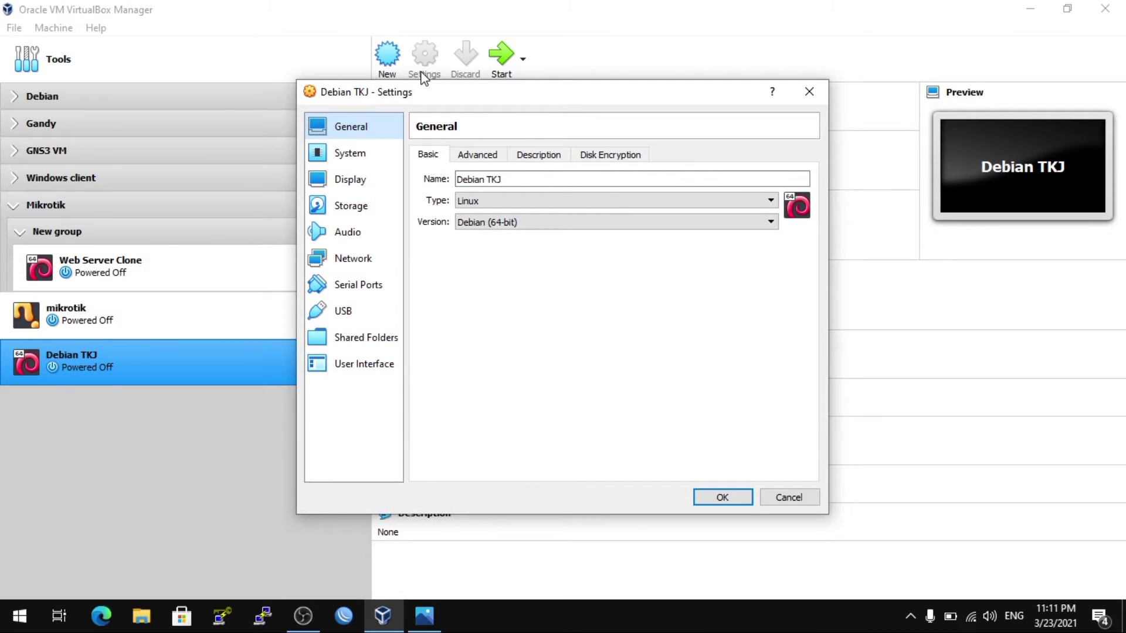
click(347, 211)
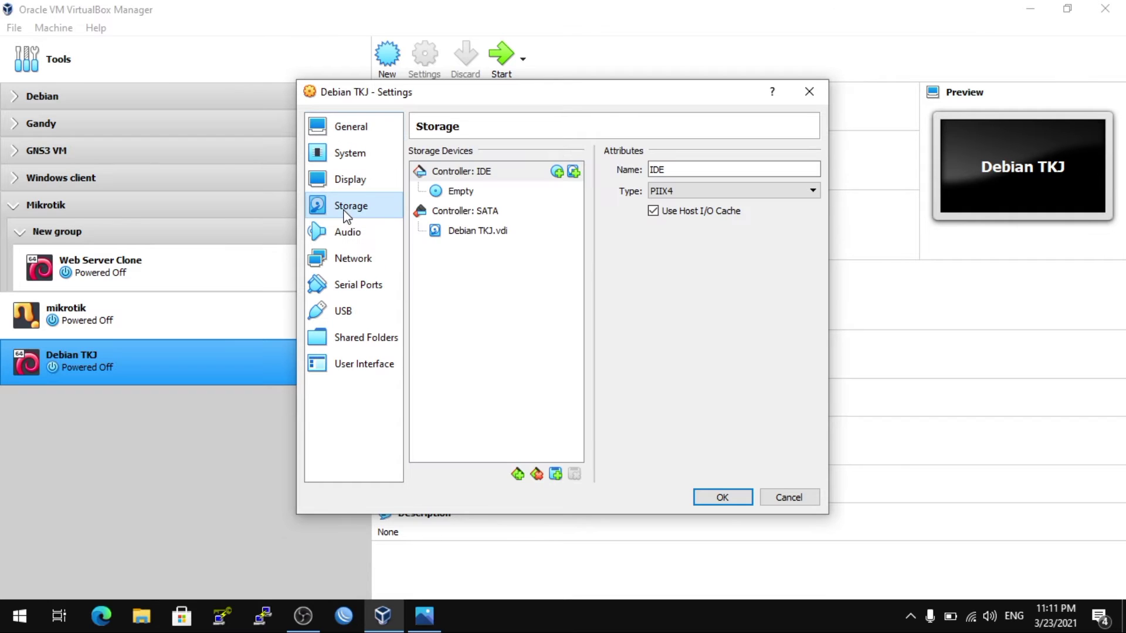
click(461, 194)
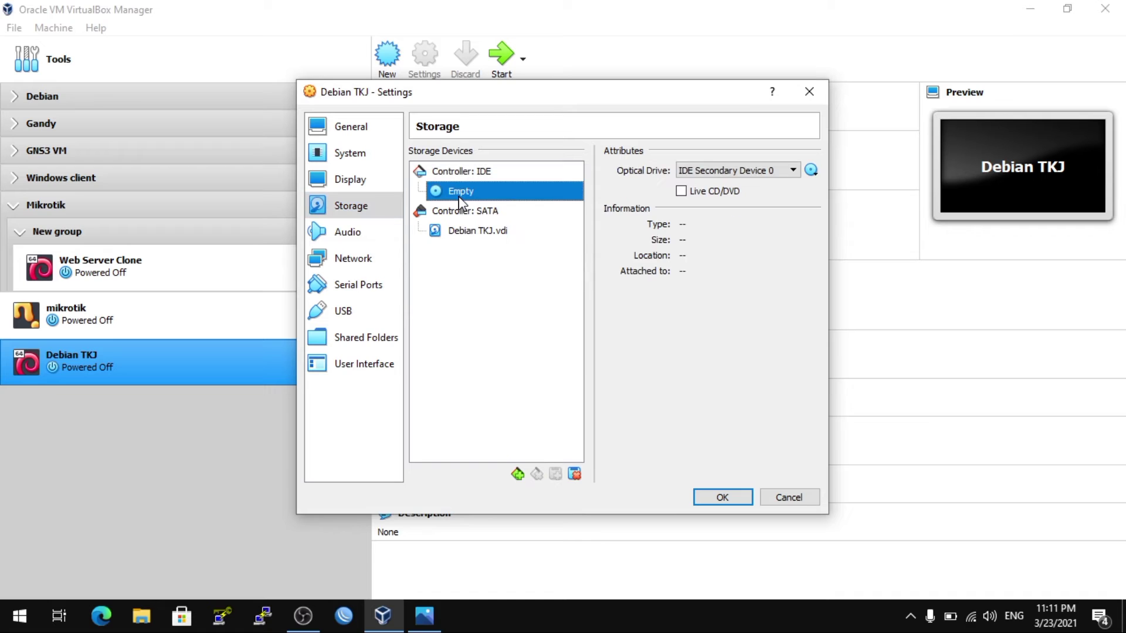
click(812, 176)
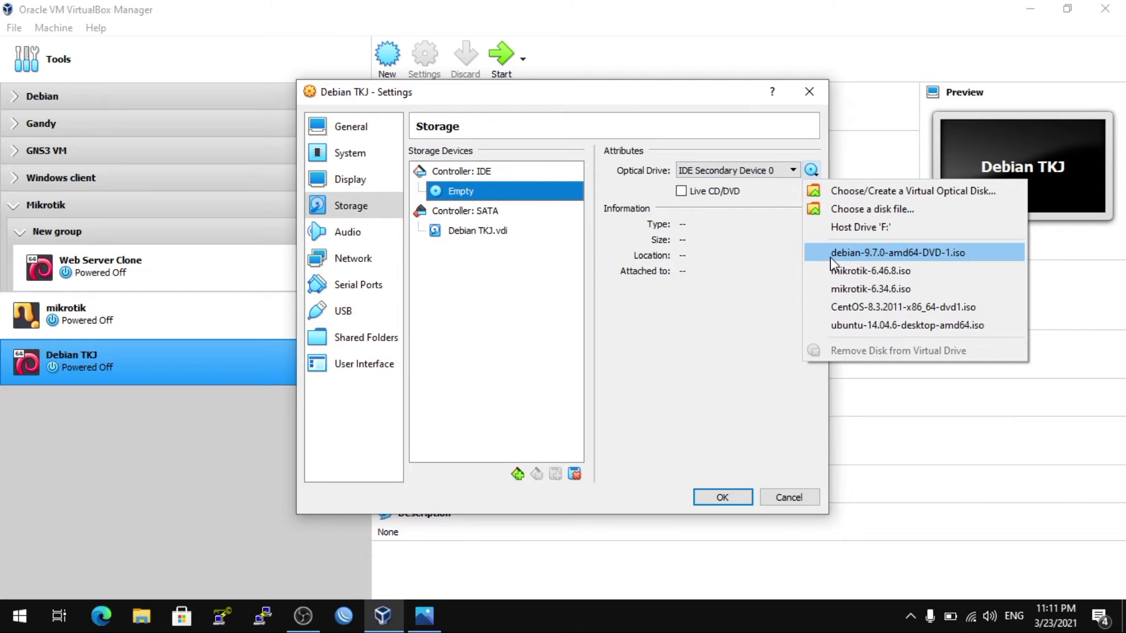
click(824, 207)
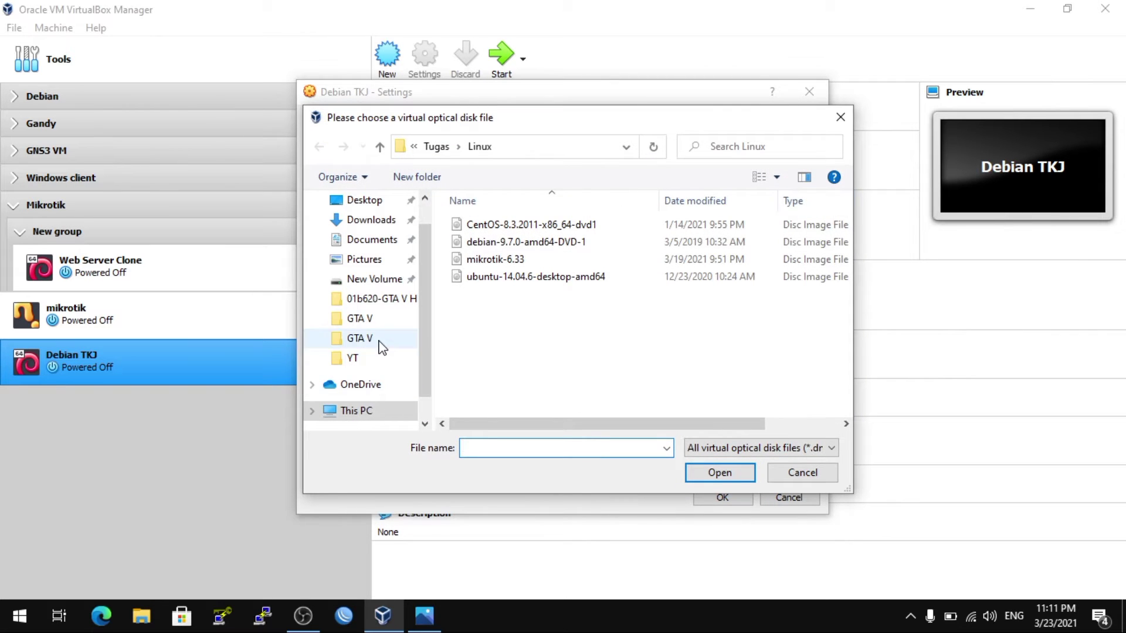
drag(422, 358, 431, 389)
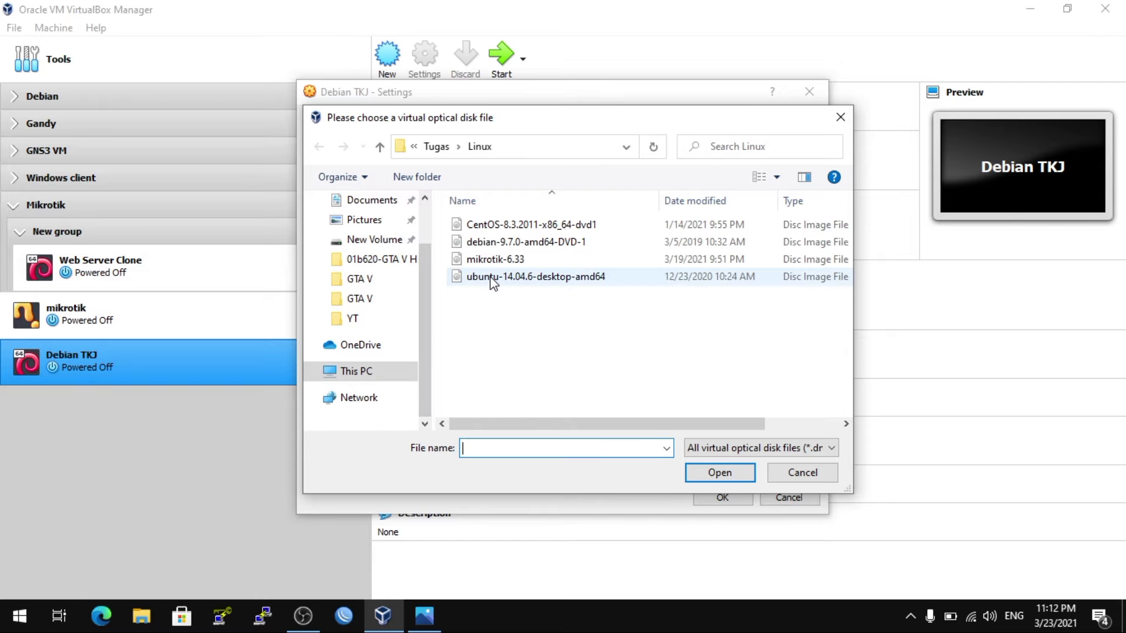
click(512, 247)
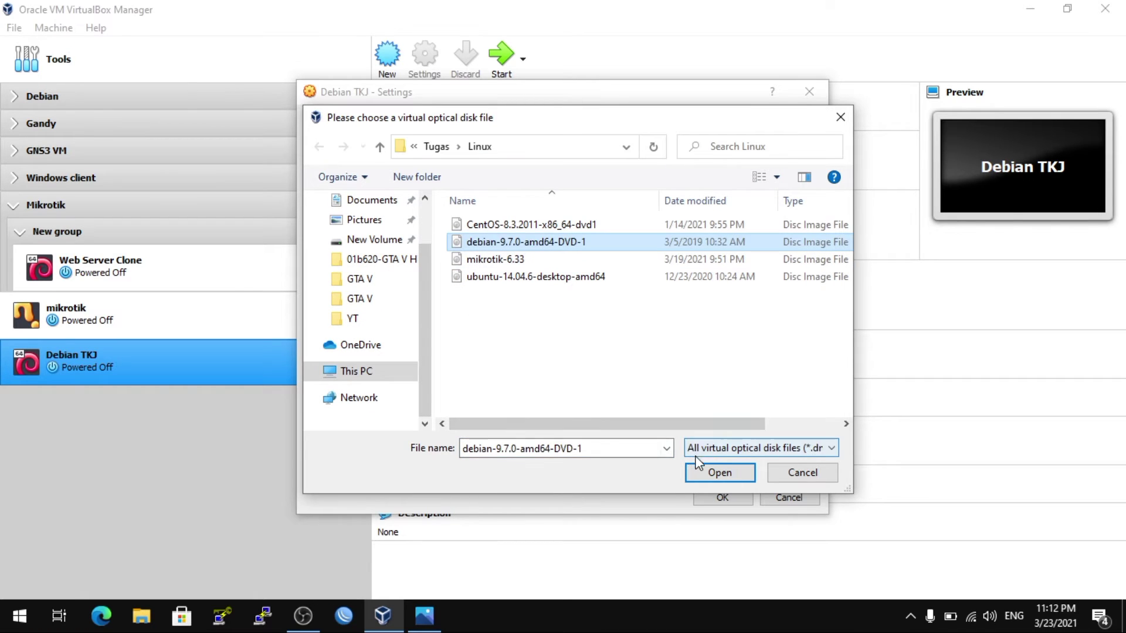
click(727, 478)
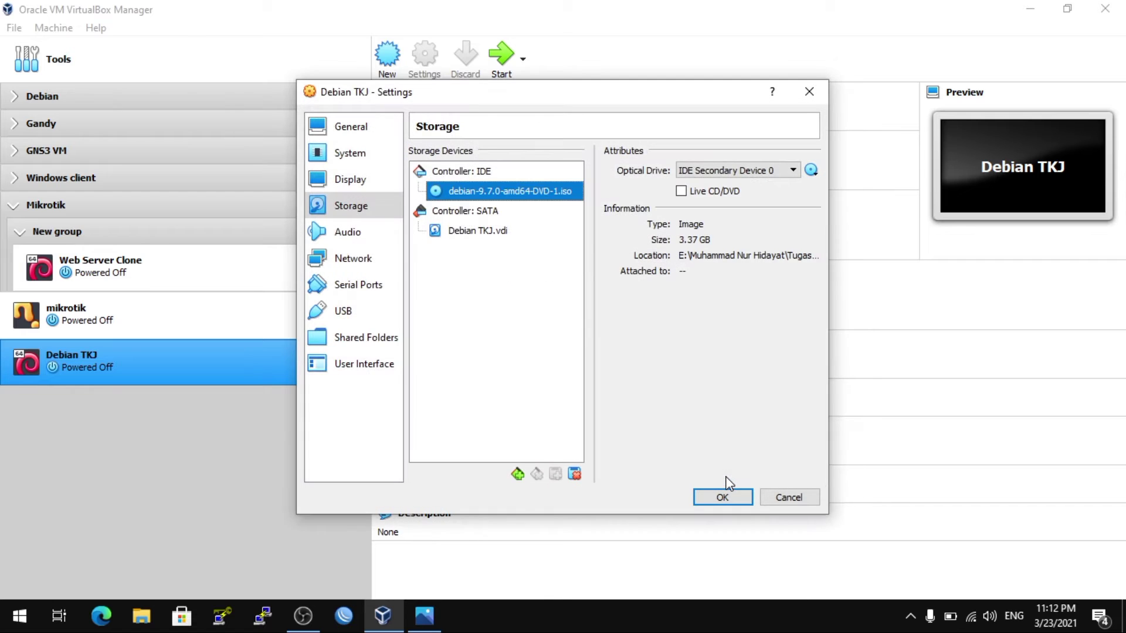
Attach network Adapter 1 of the virtual machine to Bridged Adapter.
click(359, 261)
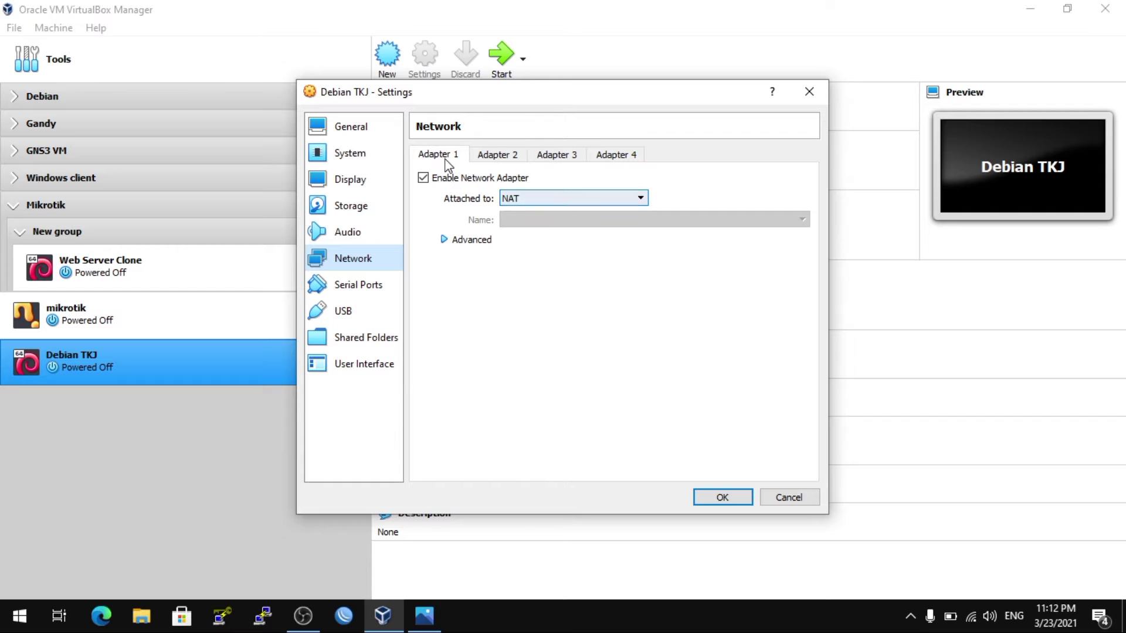
click(521, 198)
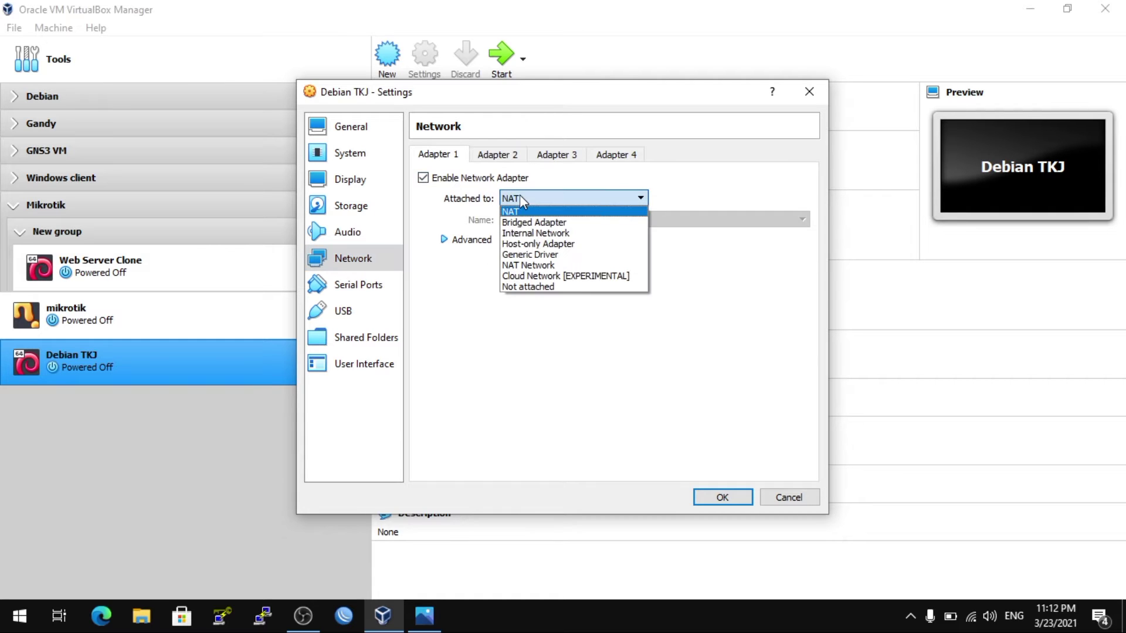
click(539, 222)
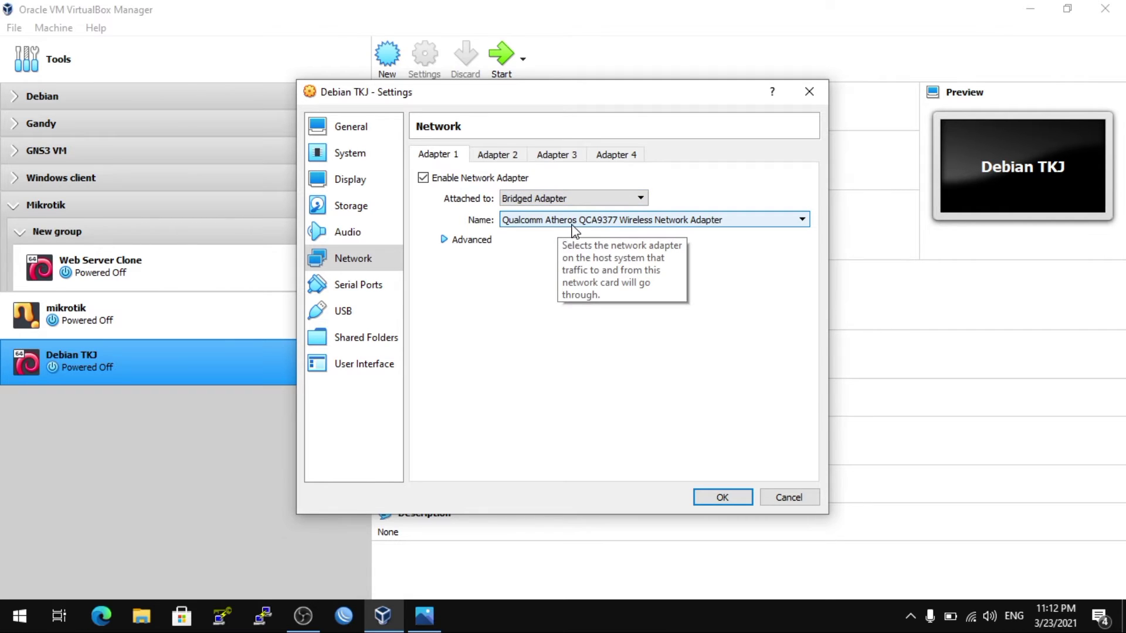
Enable network Adapter 2, attach it to Host-only Adapter, and save the virtual machine settings.
click(503, 157)
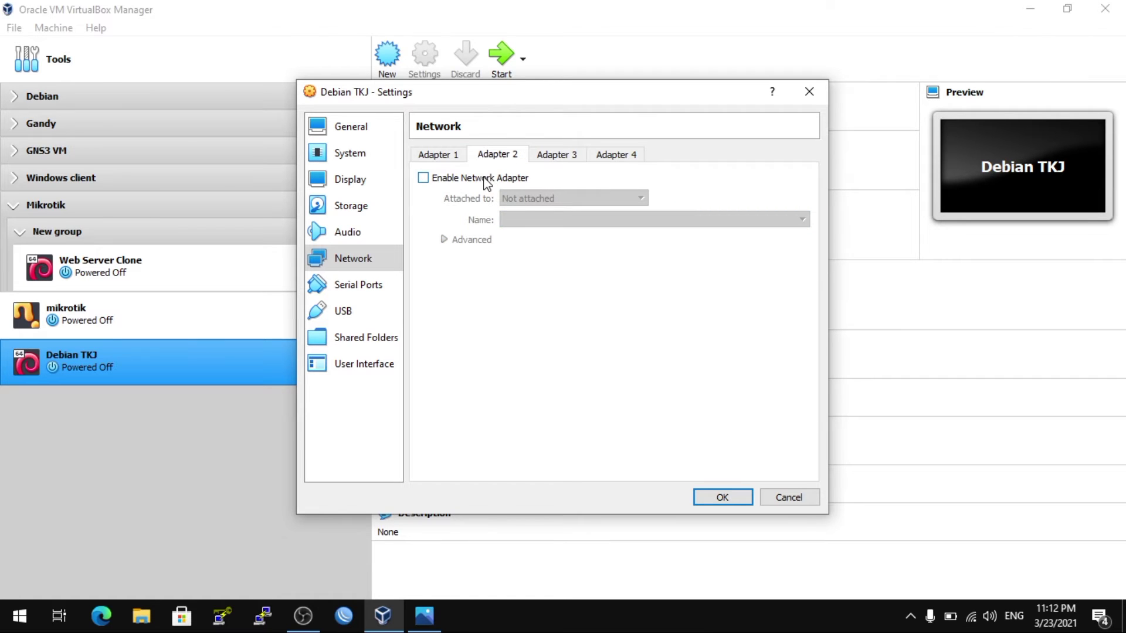
click(424, 178)
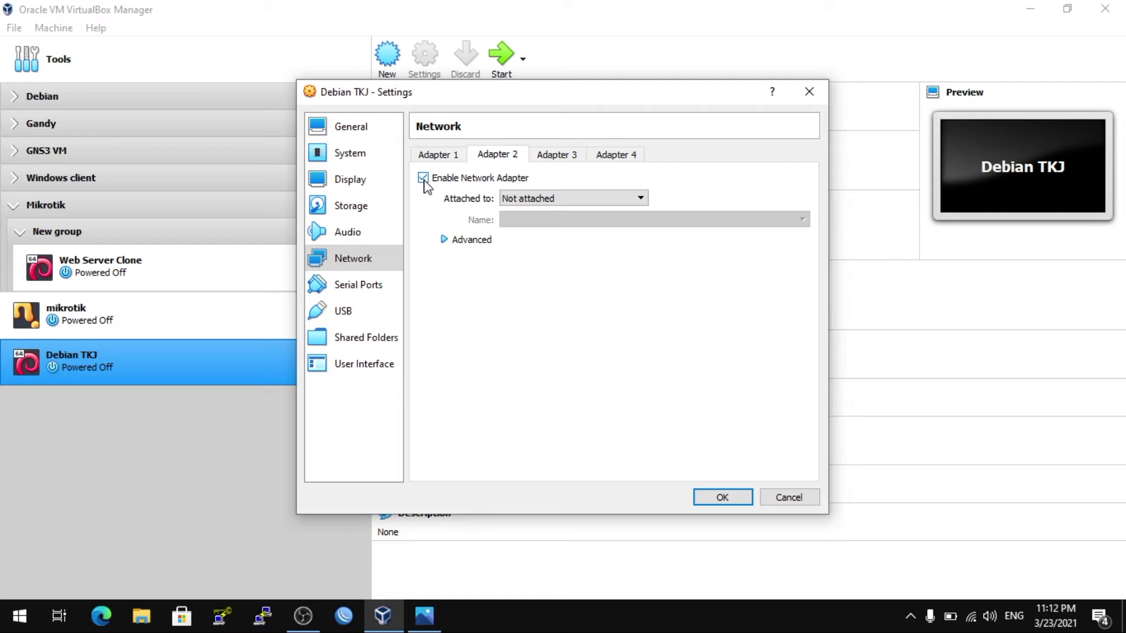
click(509, 197)
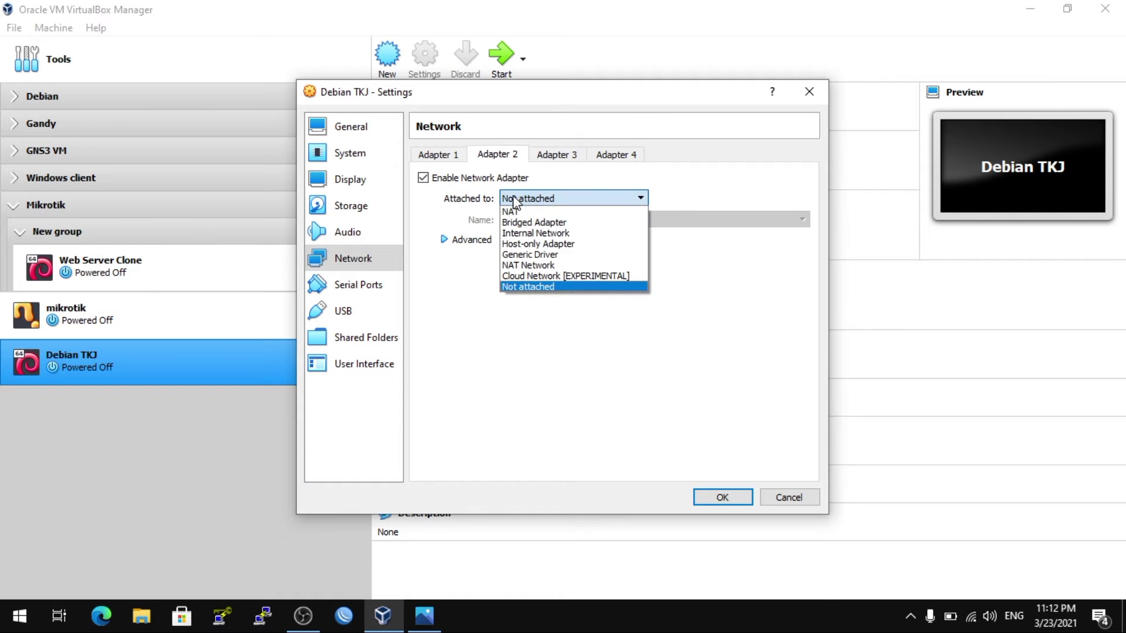
click(538, 244)
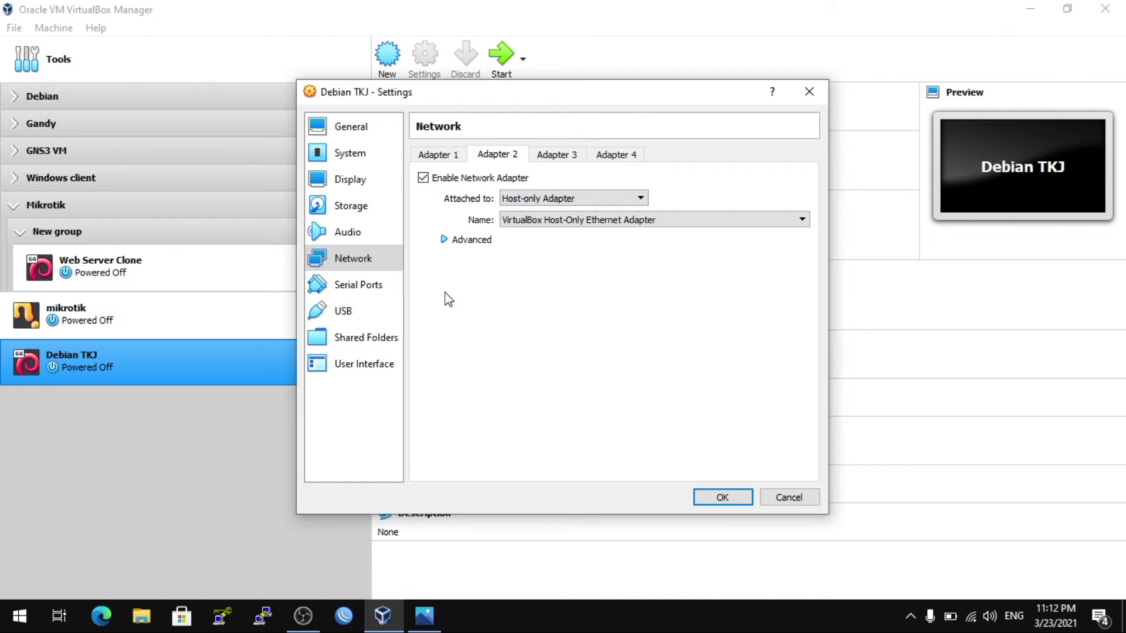
click(722, 498)
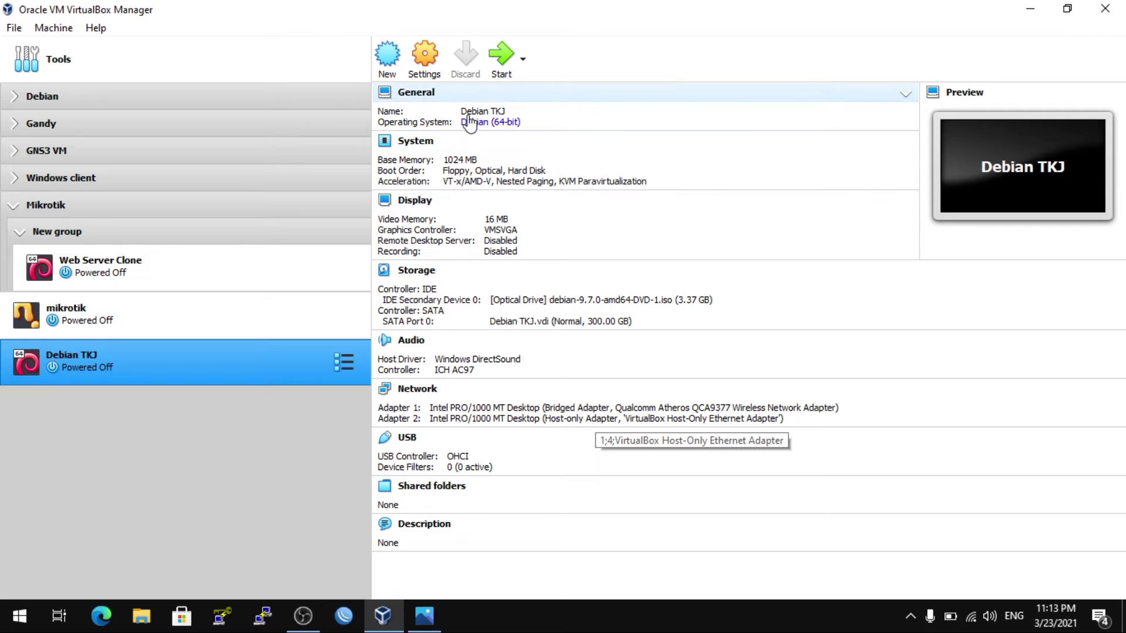
Start the Debian TKJ virtual machine with debian-9.7.0-amd64-DVD-1.iso as its start-up disk.
click(499, 74)
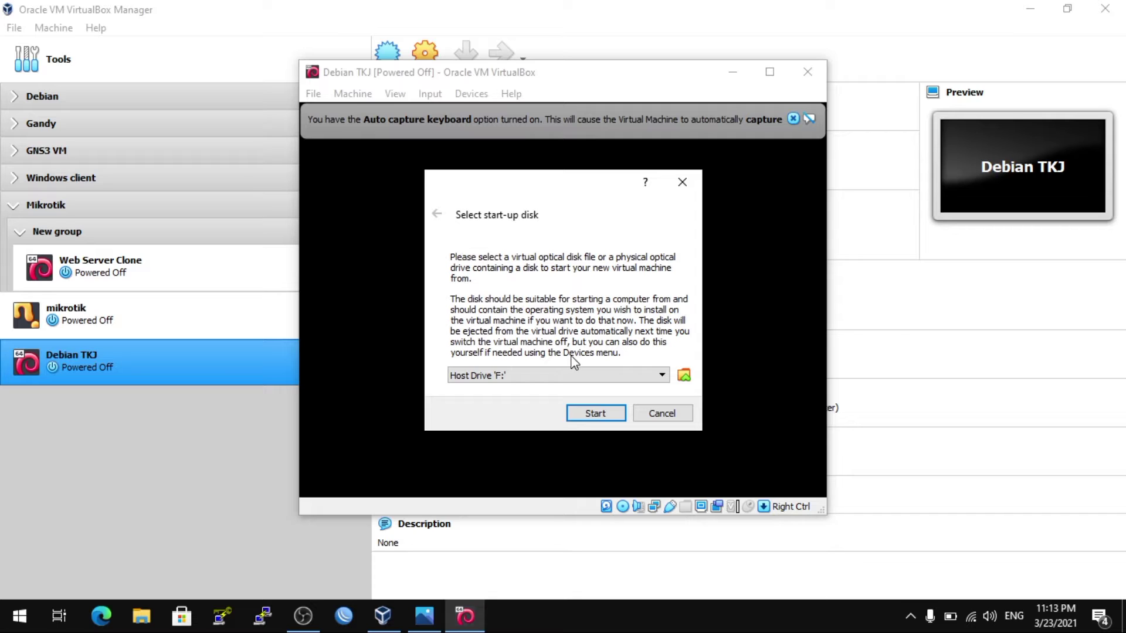
click(664, 378)
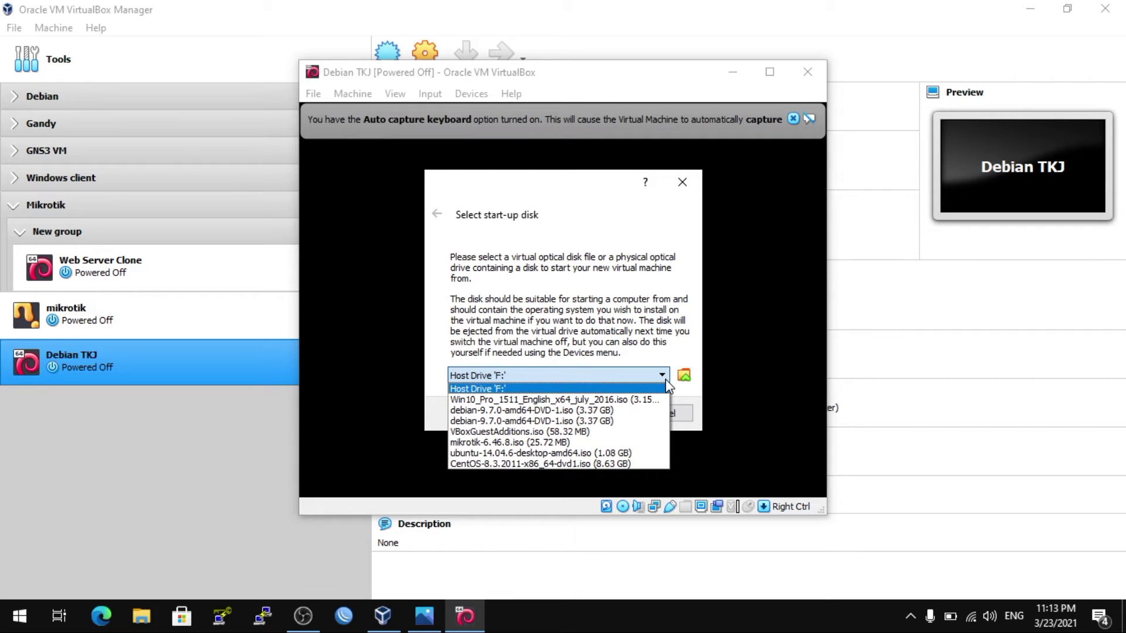
click(573, 411)
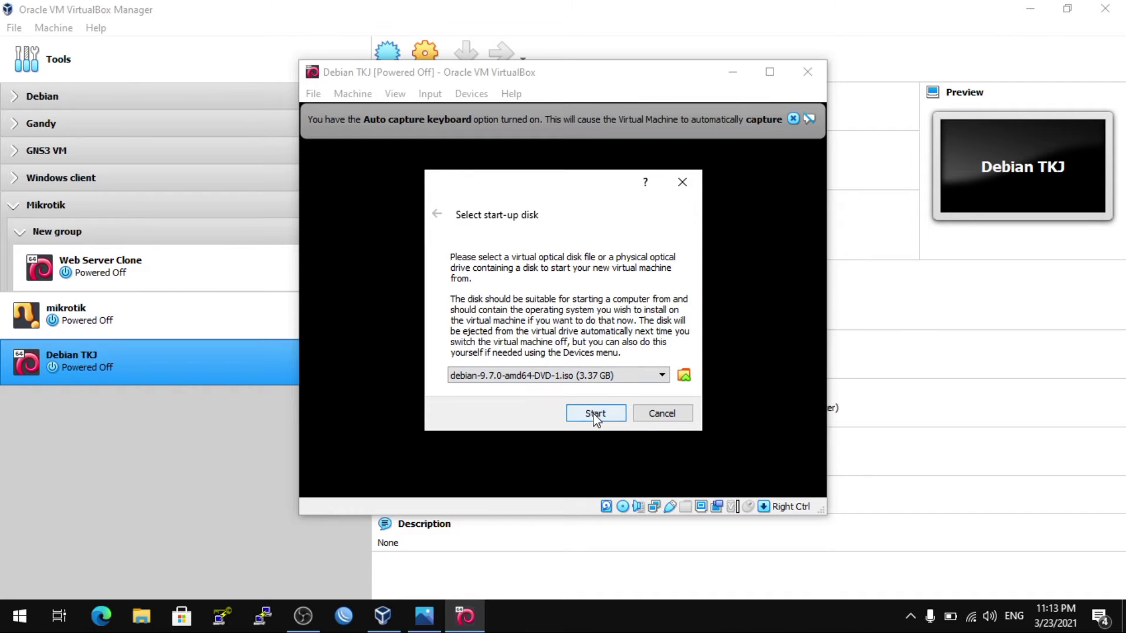
click(594, 414)
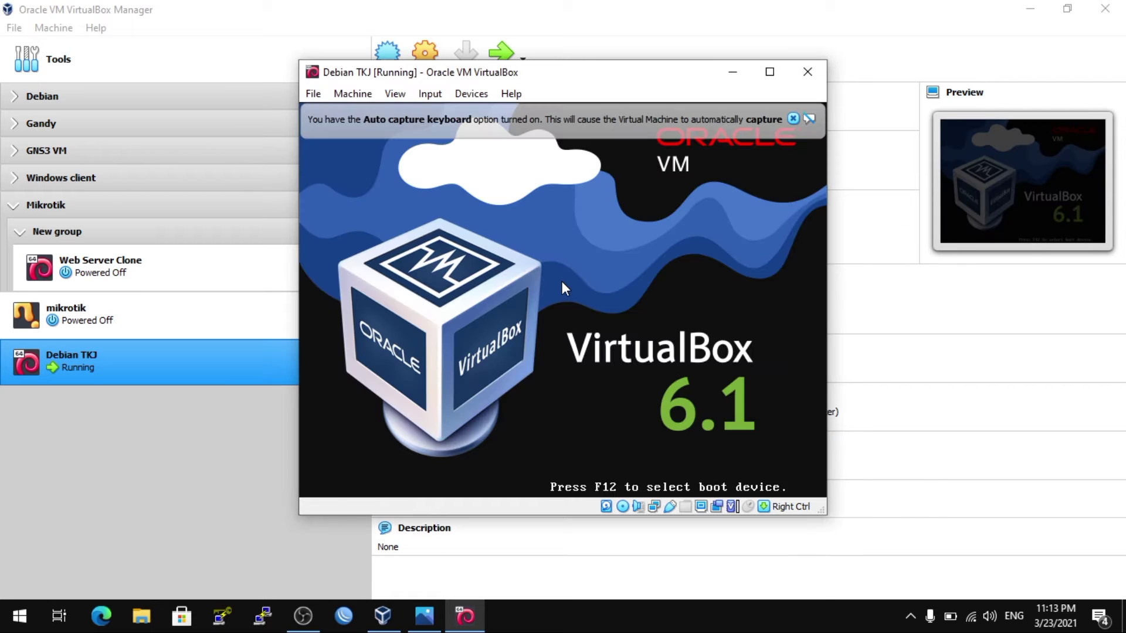
Maximize the virtual machine window, dismiss the keyboard capture notice, and launch the text-mode Install option.
mouse_move(794, 116)
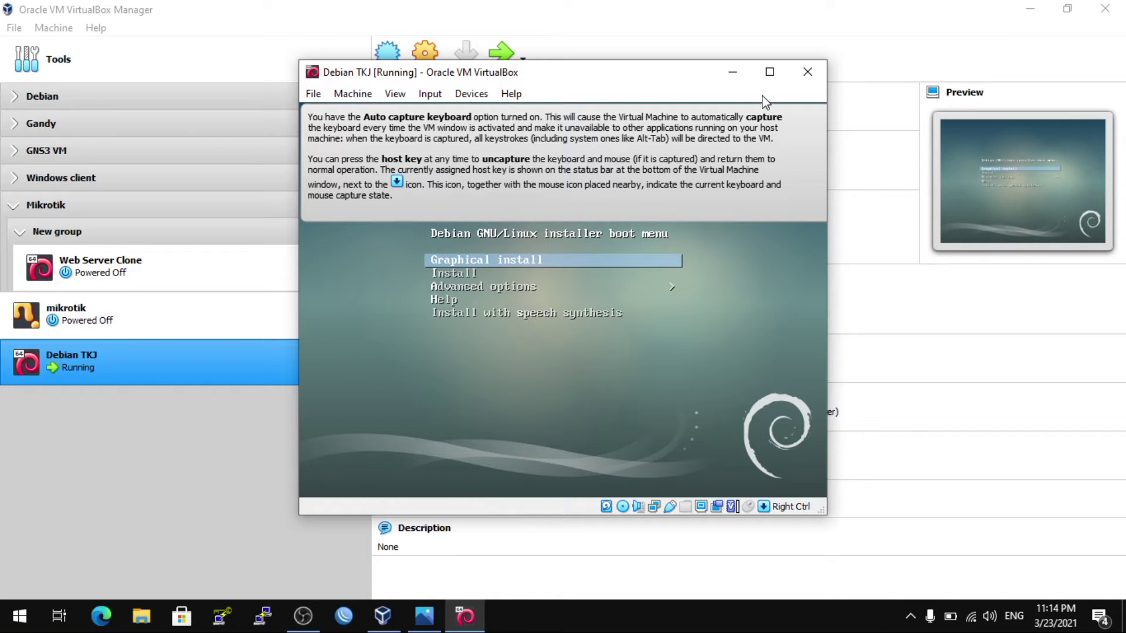
click(771, 76)
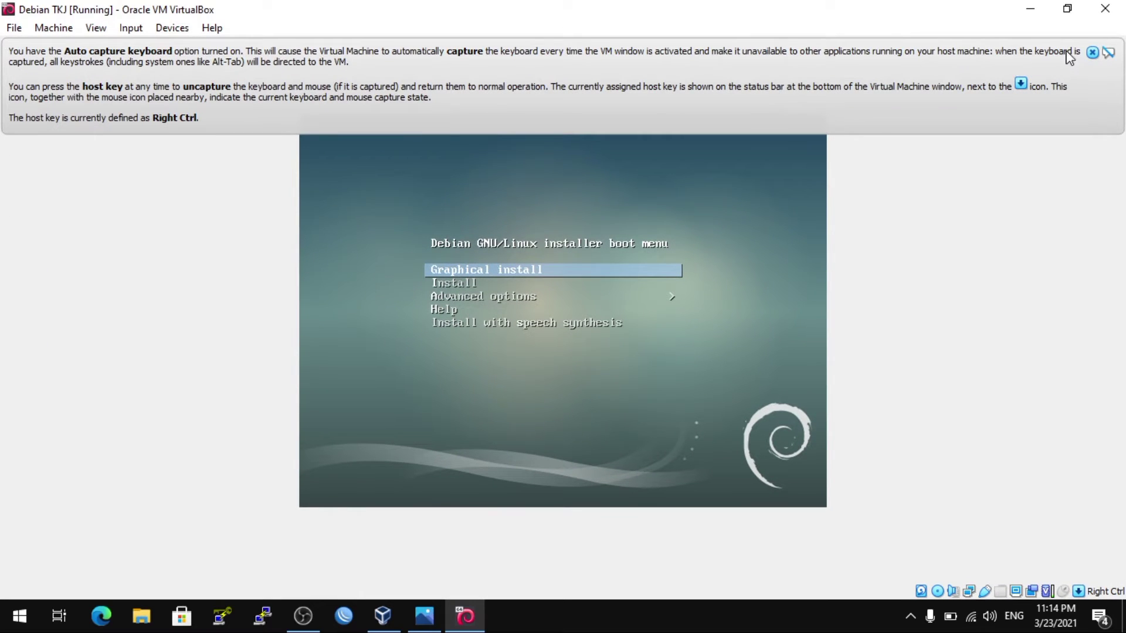
click(1092, 52)
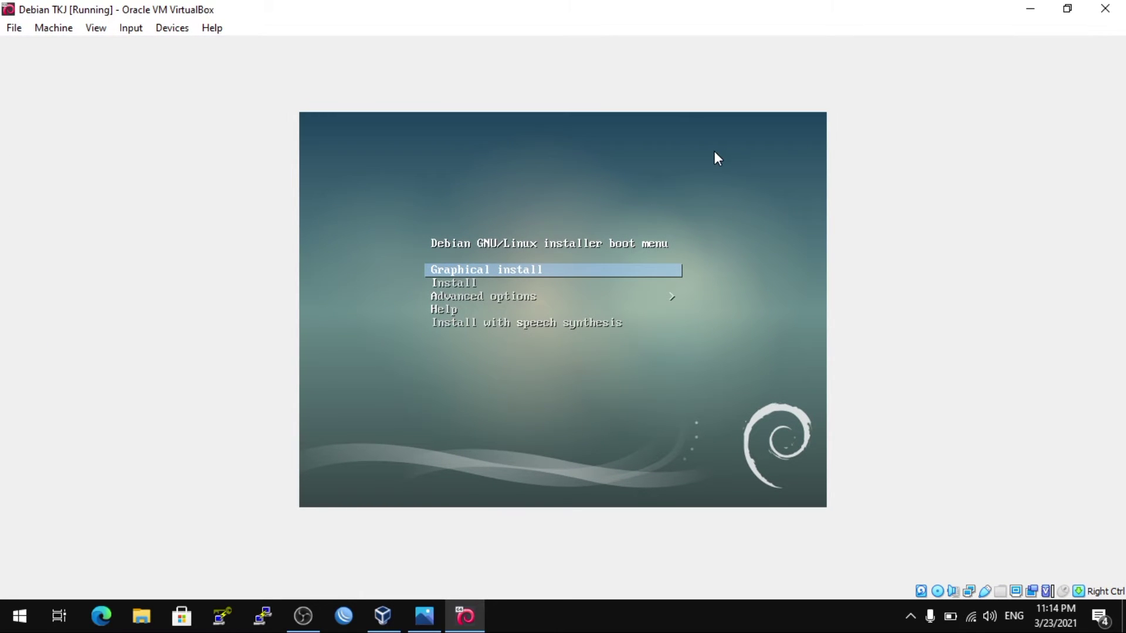
key(Down)
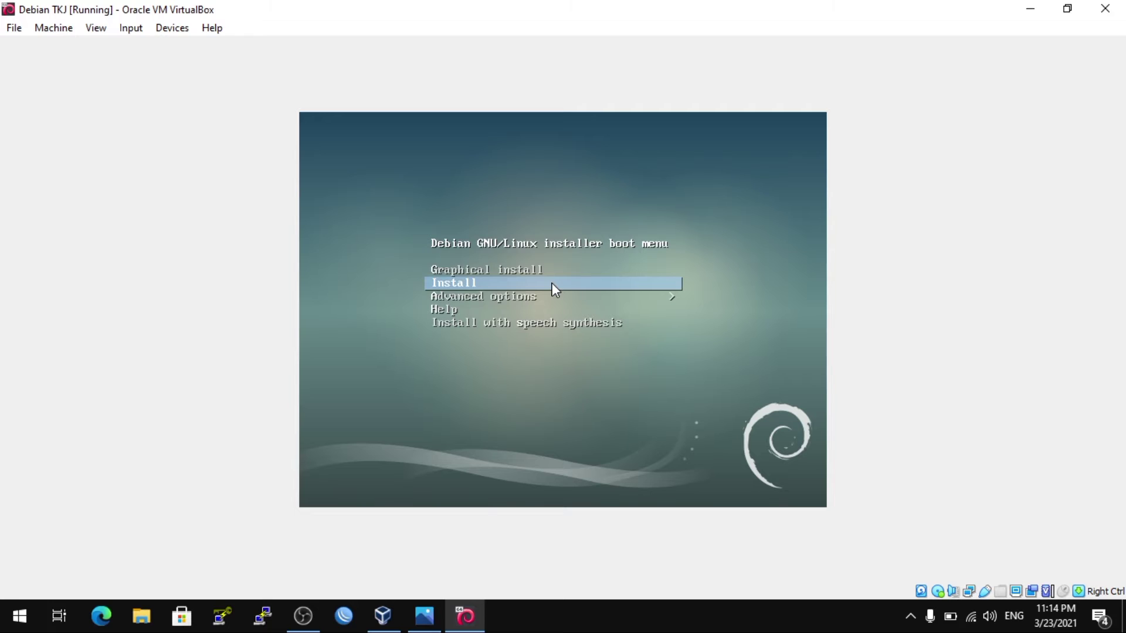
key(Return)
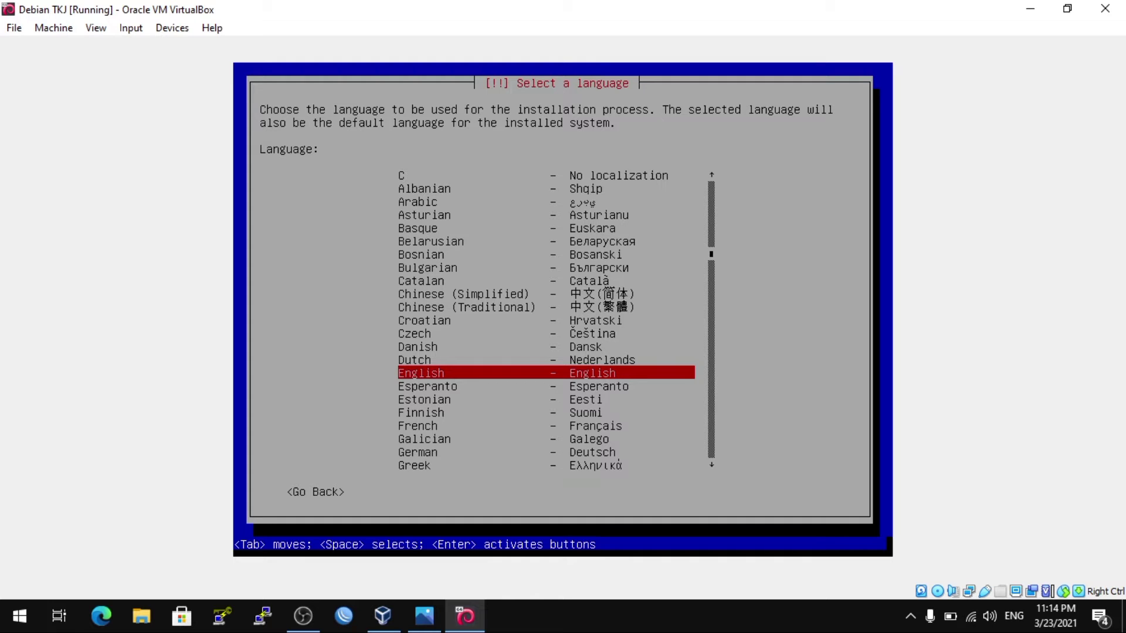
Choose English as the installation language and other as the location.
key(Return)
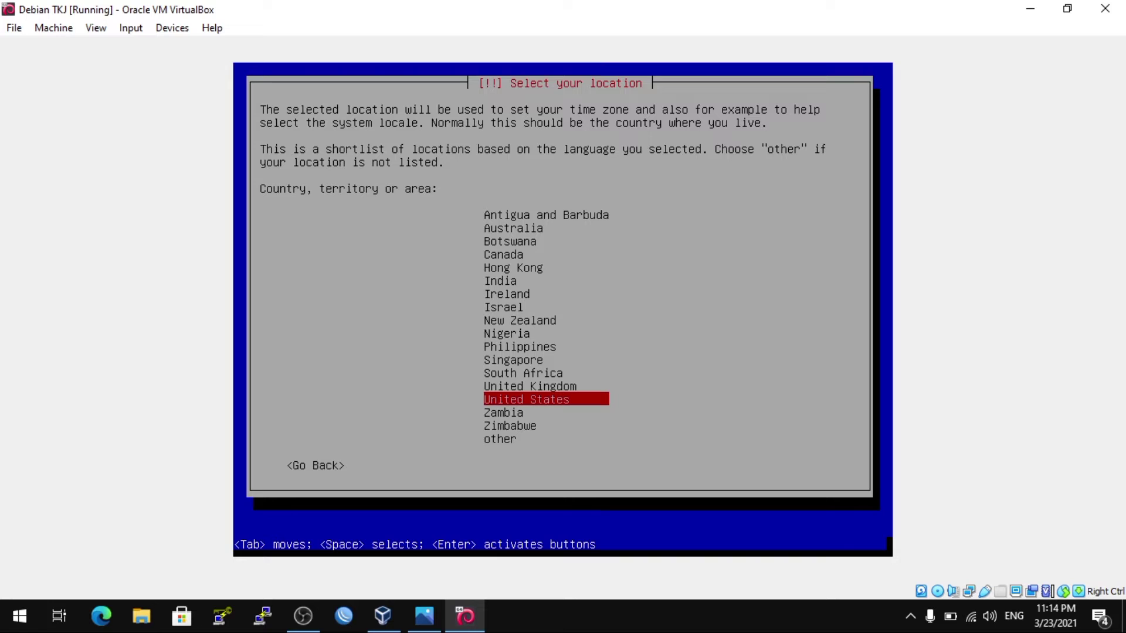
key(Down)
key(Down)
key(Down)
key(Return)
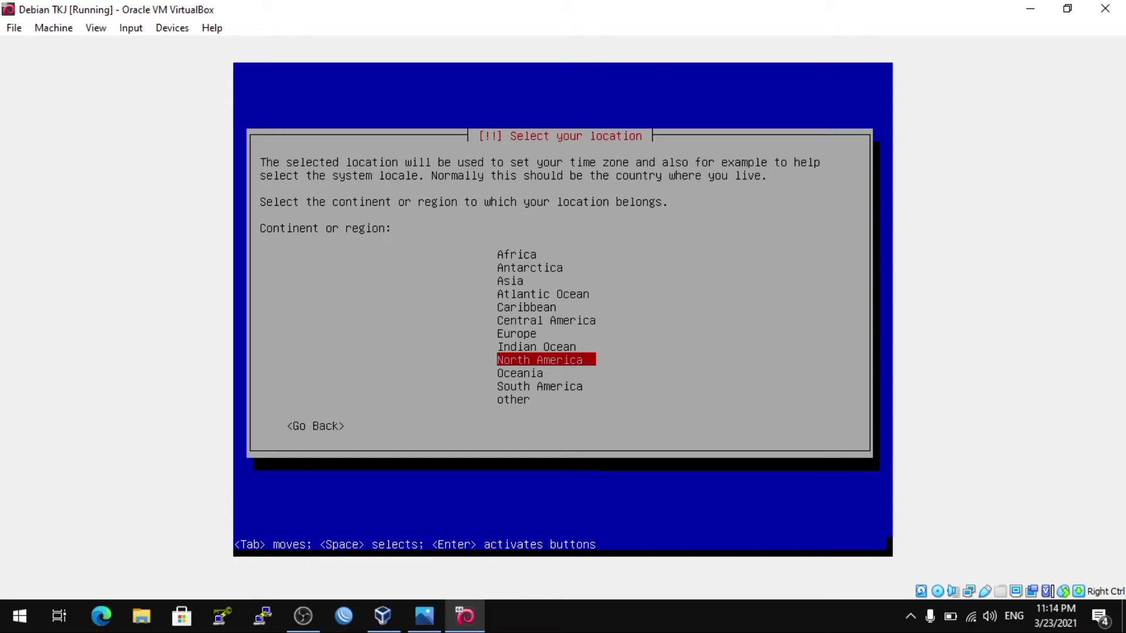
Select Asia as the continent or region for the system location.
key(Up)
key(Up)
key(Up)
key(Up)
key(Up)
key(Up)
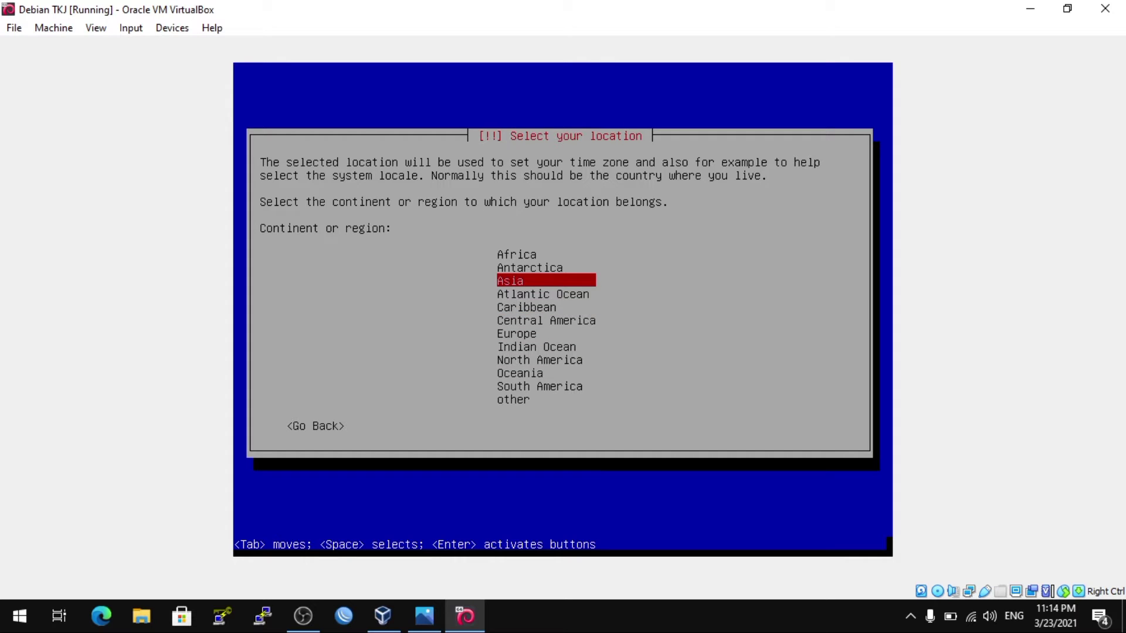
key(Return)
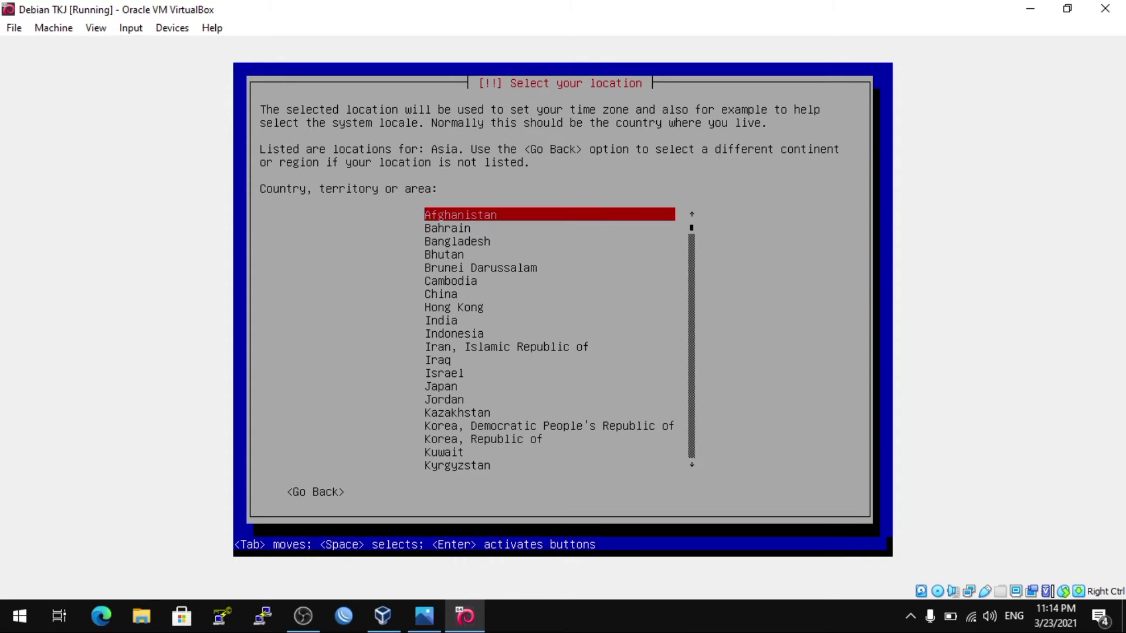
Select Indonesia as the country for the system location.
key(Down)
key(Down)
key(Down)
key(Down)
key(Down)
key(Down)
key(Down)
key(Down)
key(Down)
key(Down)
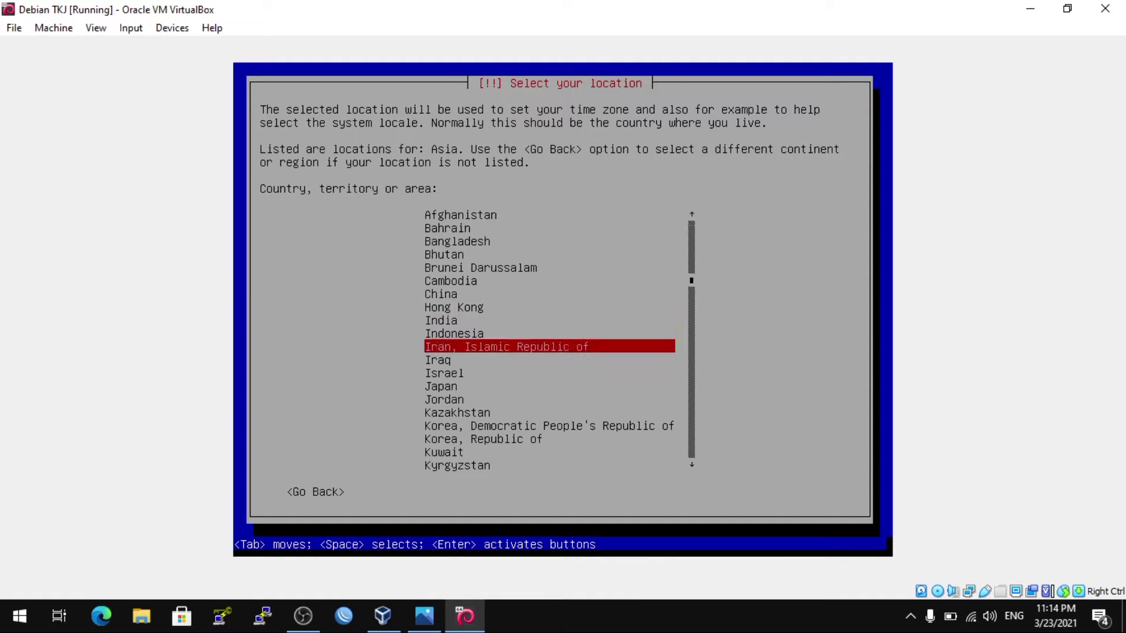
key(Down)
key(Up)
key(Up)
key(Return)
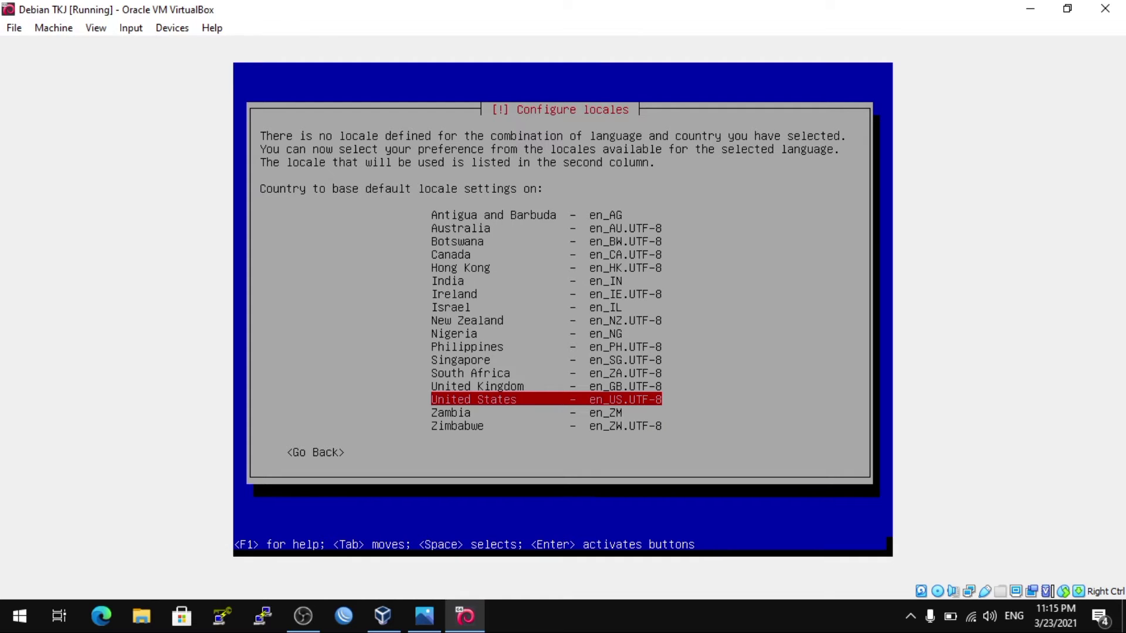
Base the default locale on United States (en_US.UTF-8) and use the American English keymap.
key(Return)
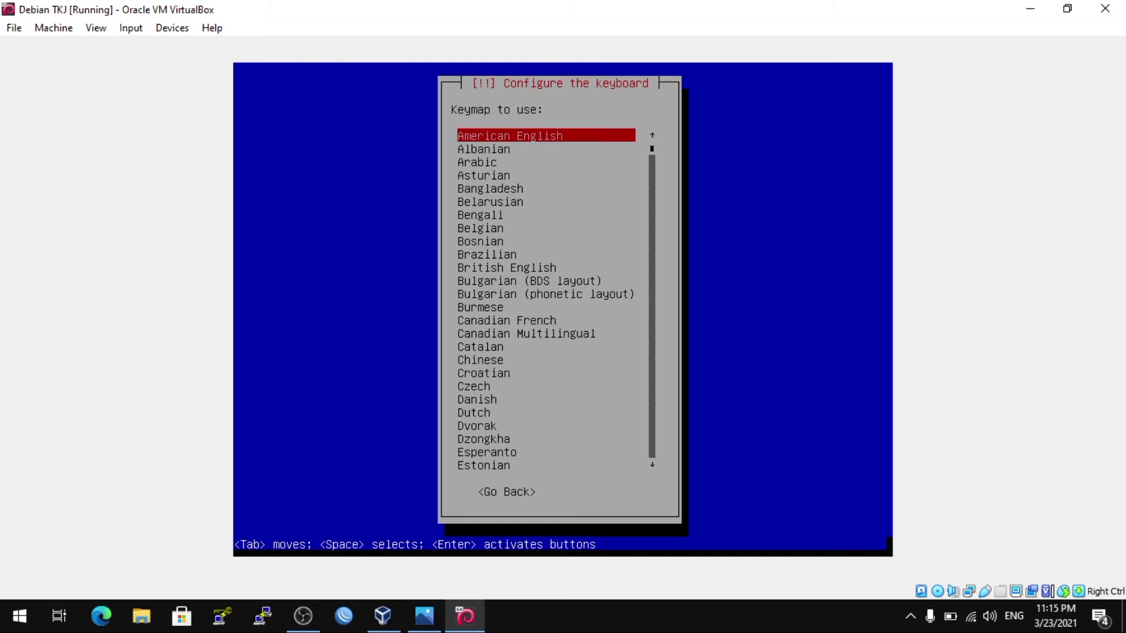
key(Return)
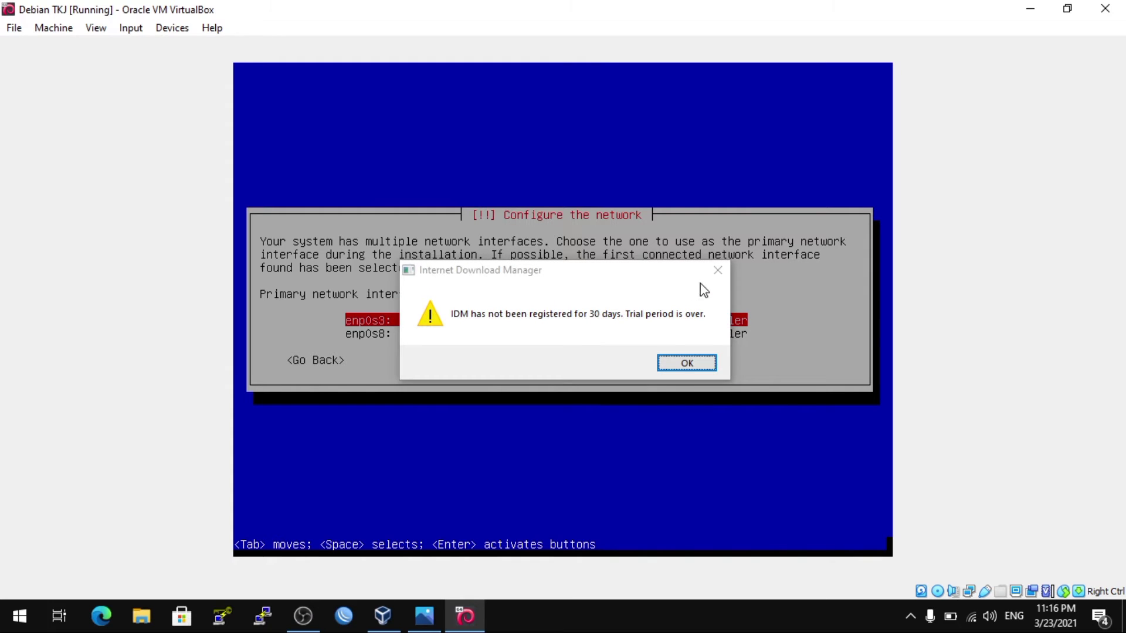
Dismiss the Internet Download Manager prompts and choose enp0s3 as the primary network interface.
click(717, 270)
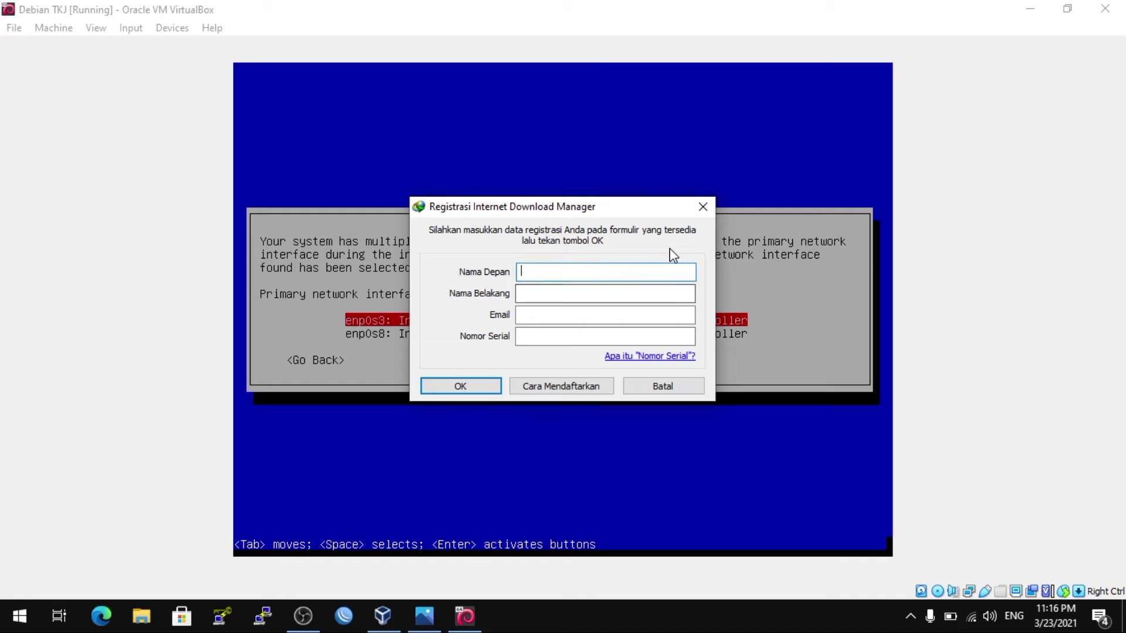
click(702, 207)
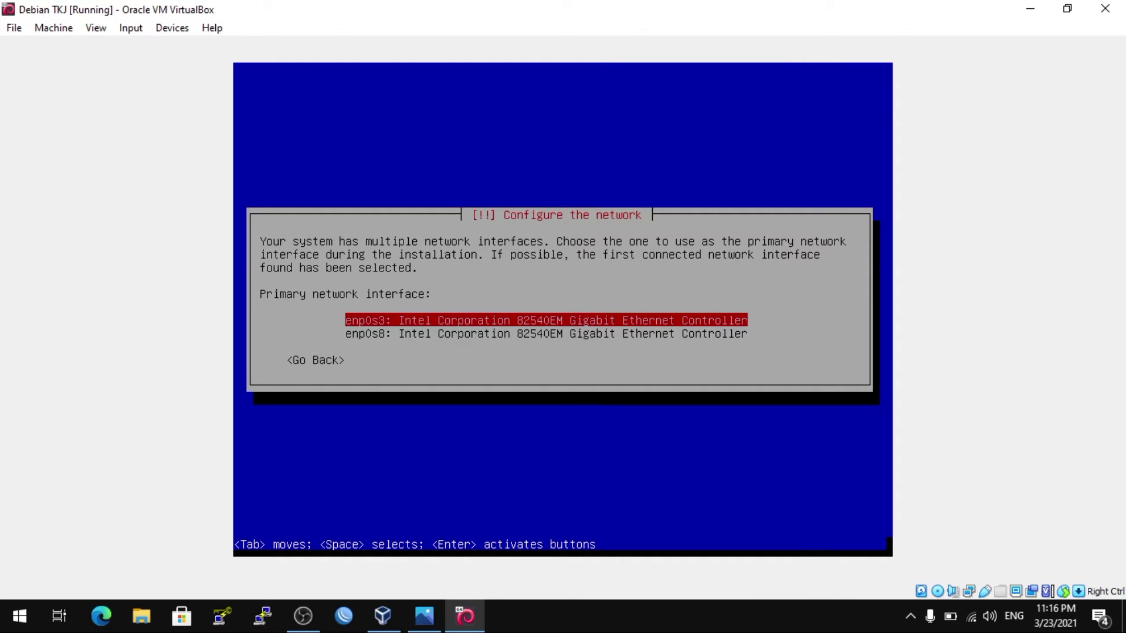
key(Down)
key(Up)
key(Return)
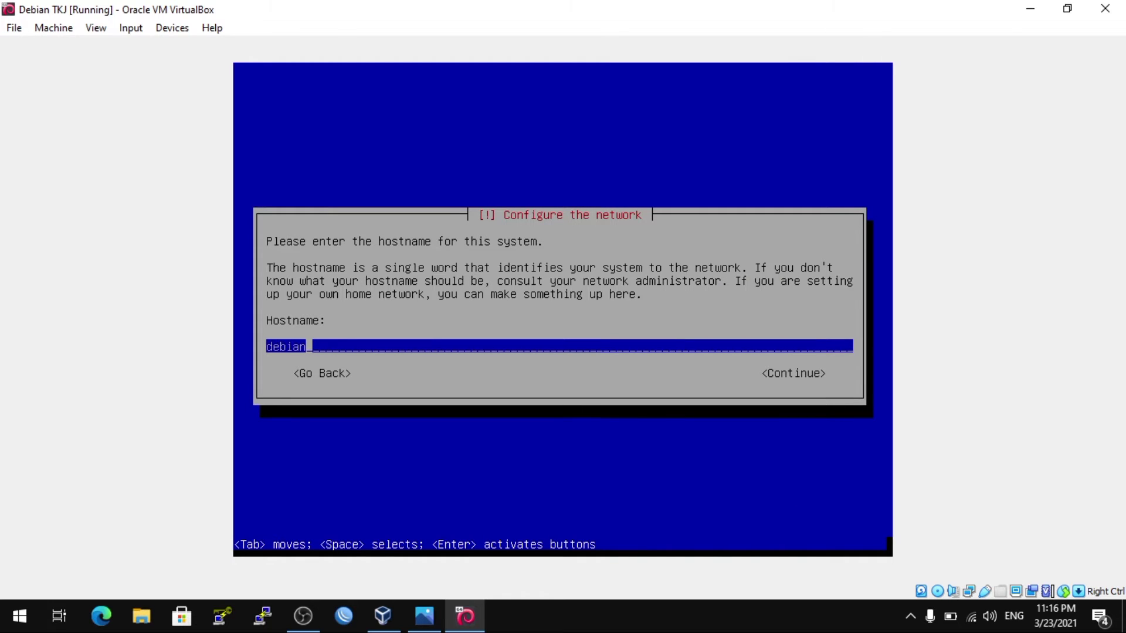
Go back from the hostname prompt and choose to configure the network manually.
key(Tab)
key(shift+Tab)
key(Tab)
key(shift+Tab)
key(Escape)
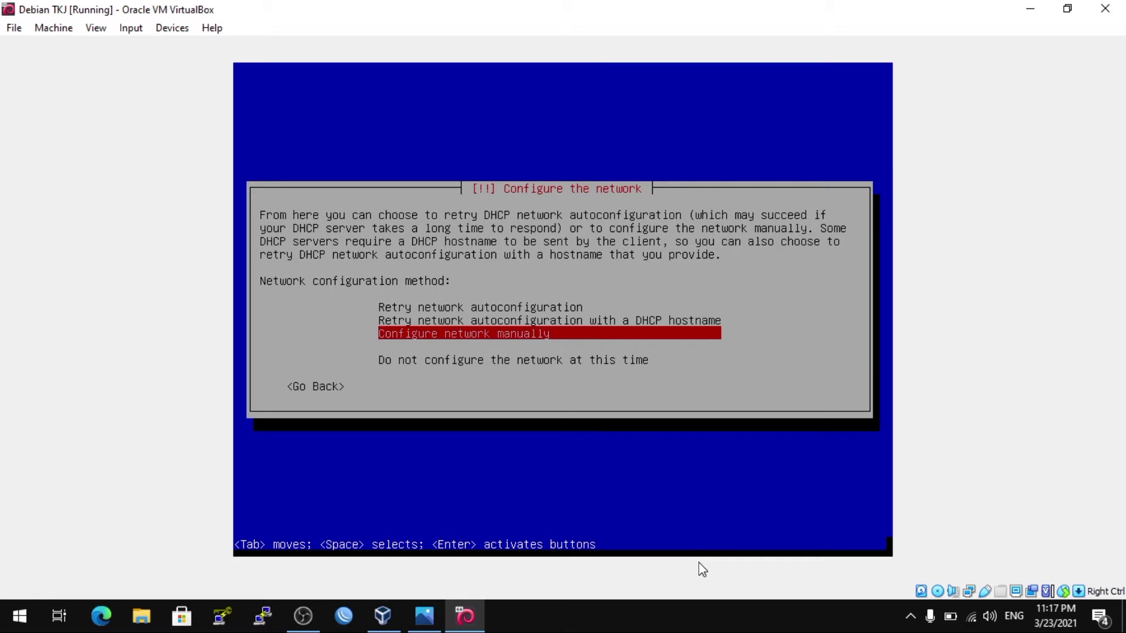
key(Return)
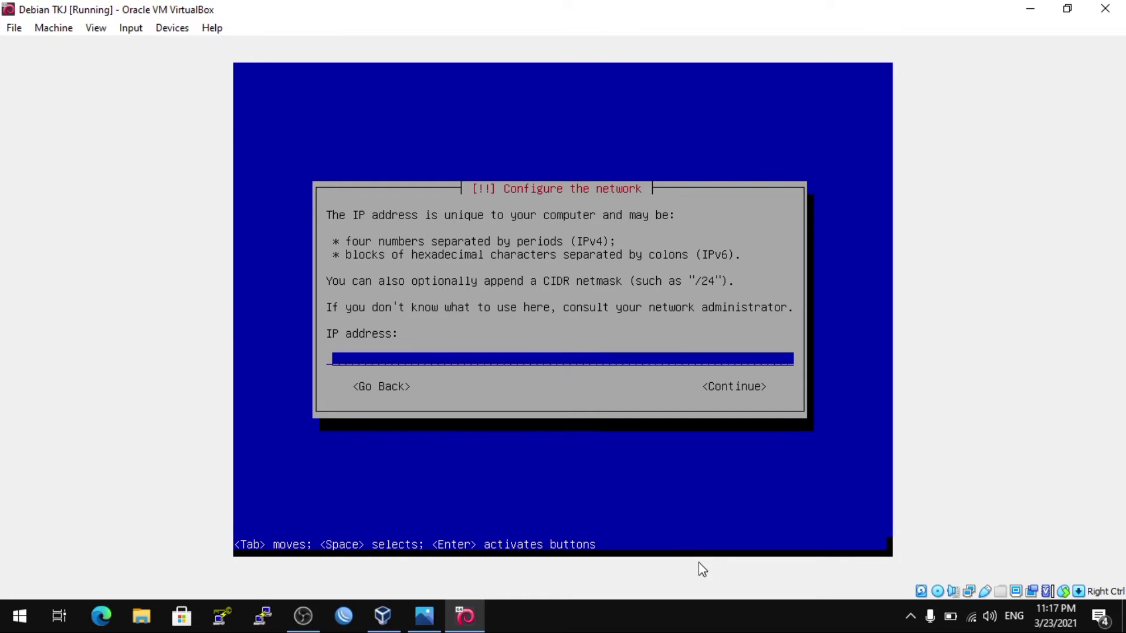
Switch to the Windows network connections and examine the Wi-Fi adapter's IPv4 address, subnet mask and gateway details.
right_click(972, 616)
click(948, 594)
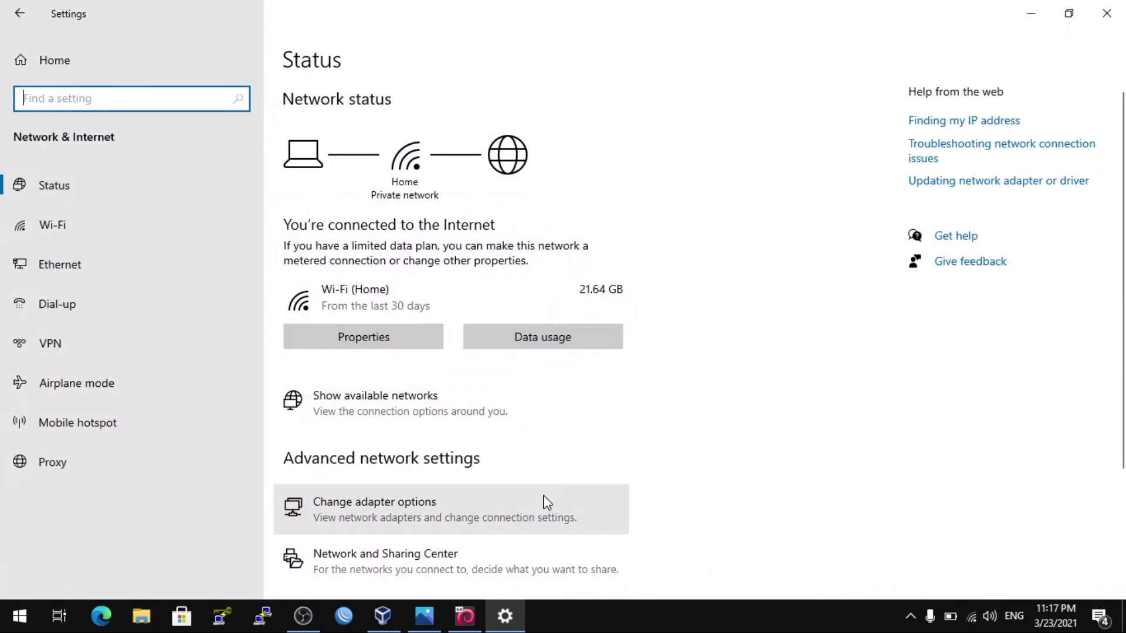
click(546, 502)
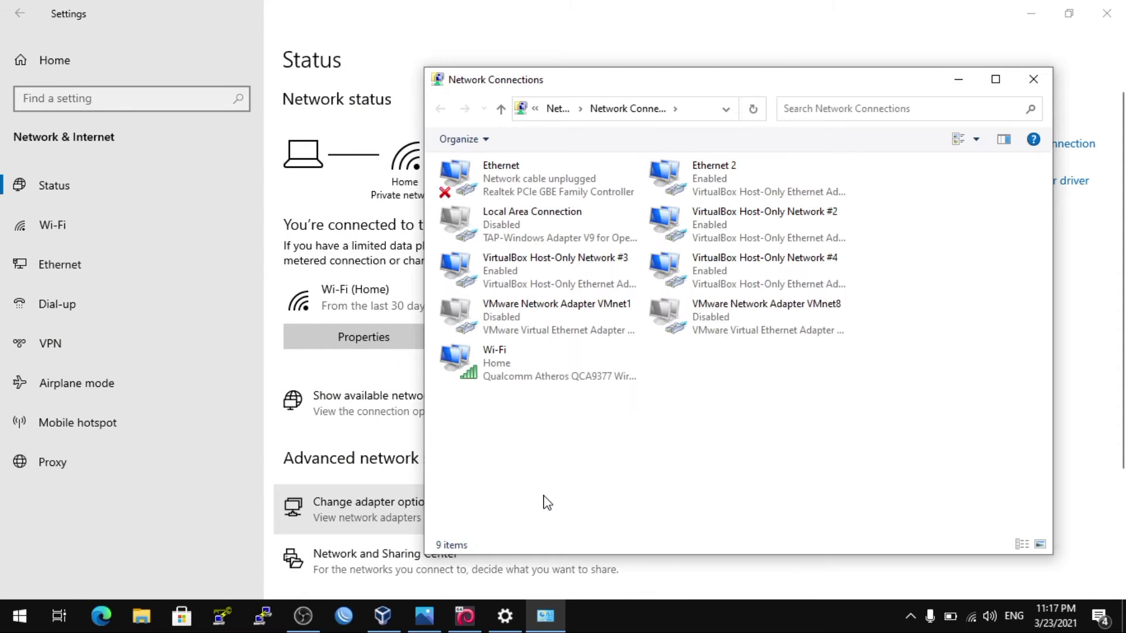
right_click(500, 373)
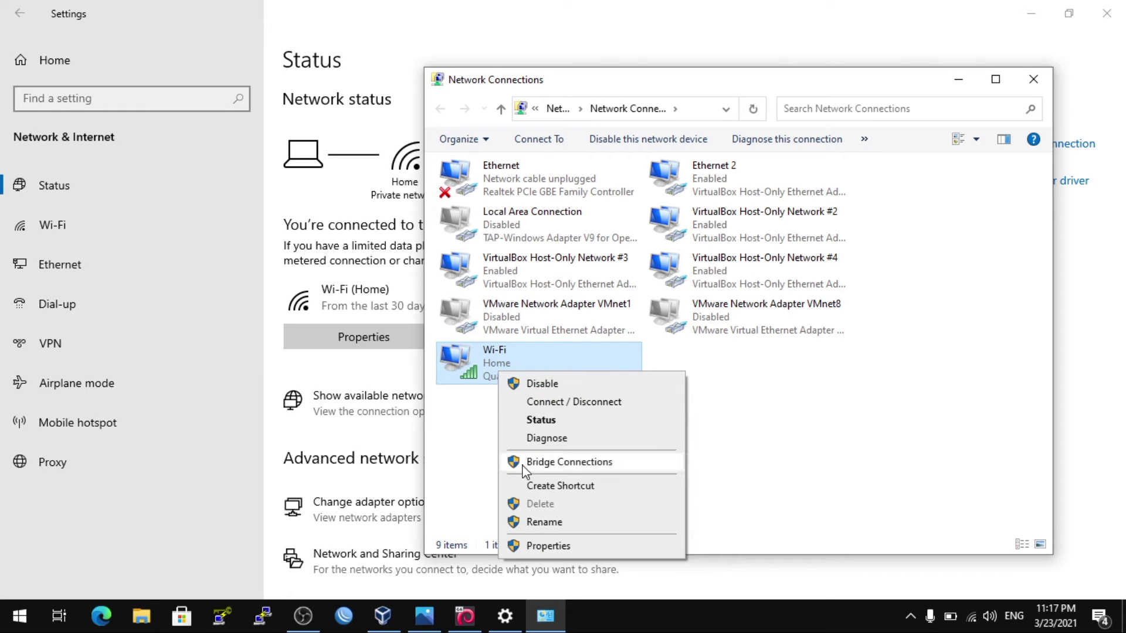
click(549, 546)
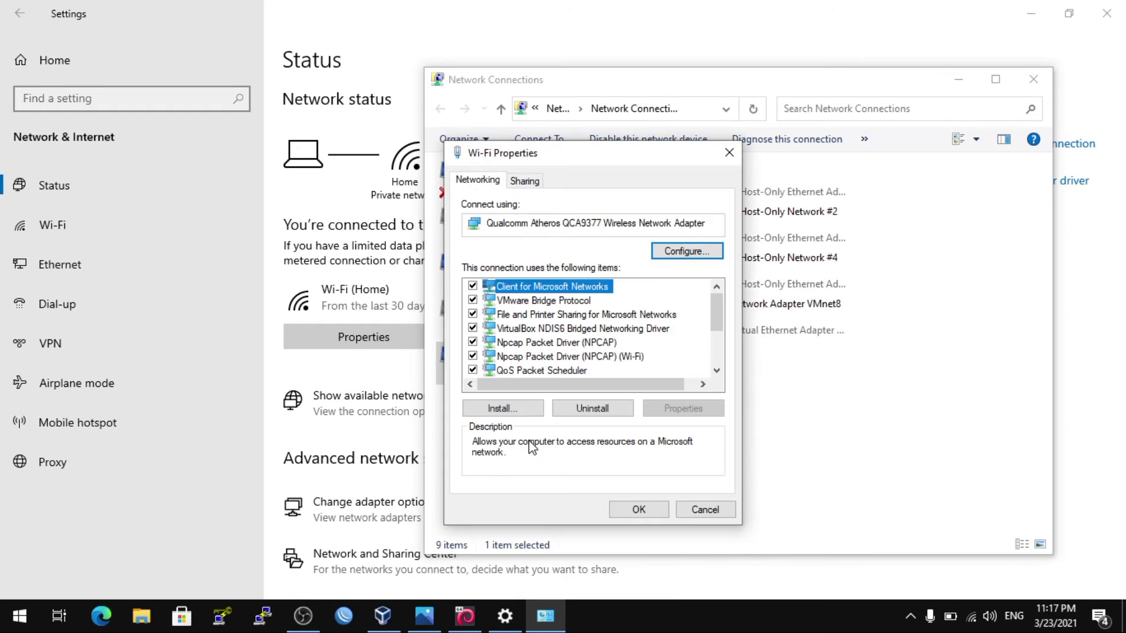
click(711, 510)
right_click(562, 384)
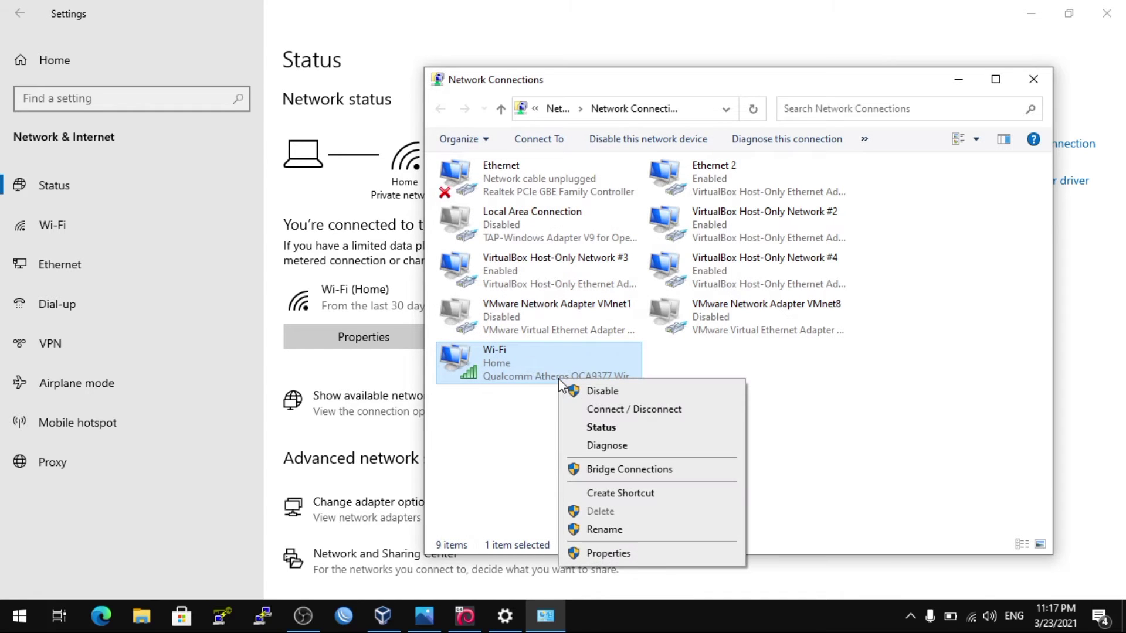
click(595, 428)
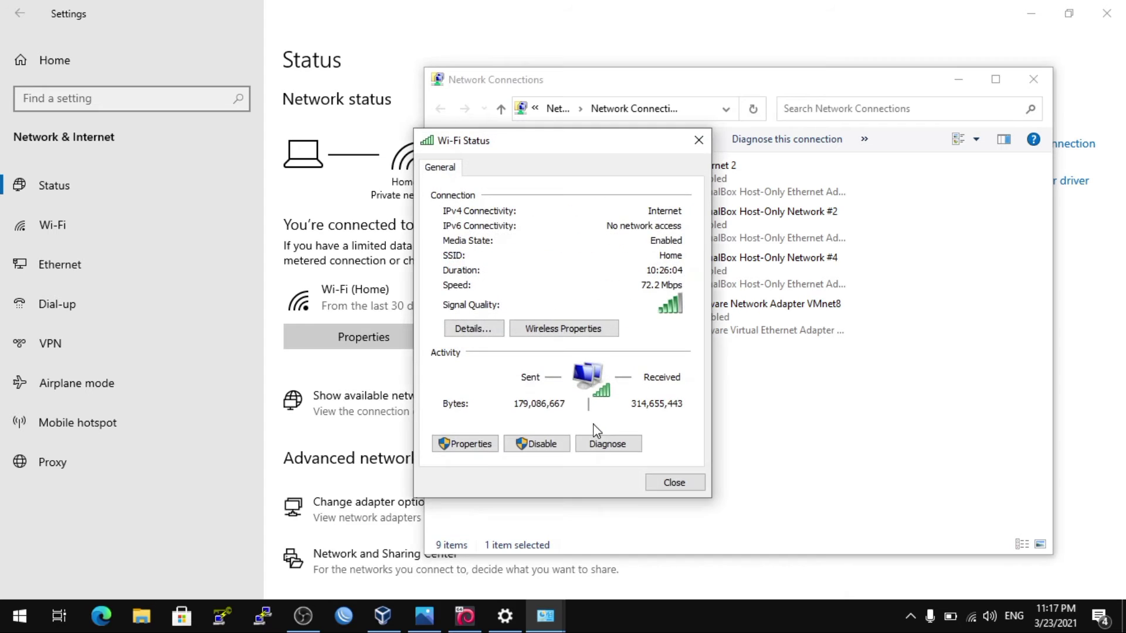
click(470, 330)
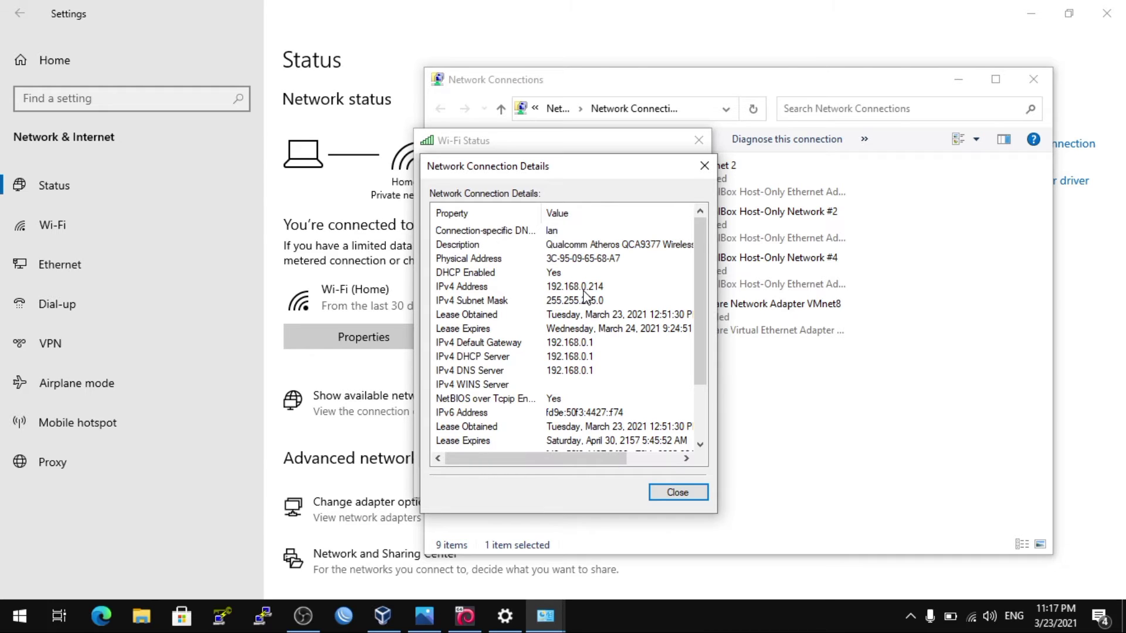
Return to the Debian installer and set the IP address to 192.168.0.21.
click(465, 619)
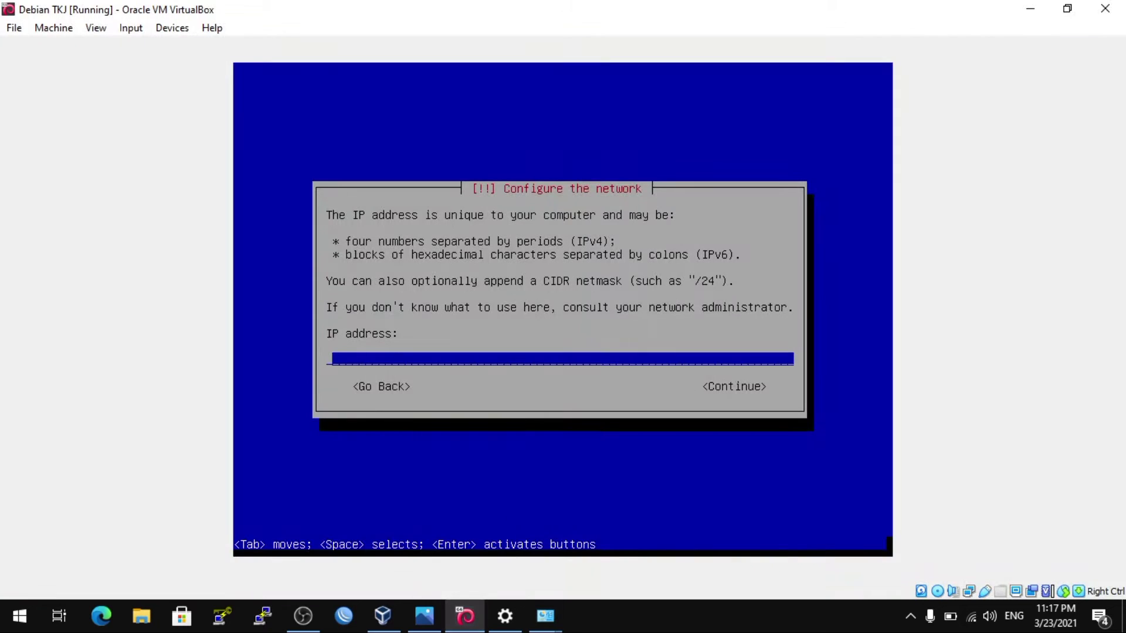
text(192.168.0.21)
key(Tab)
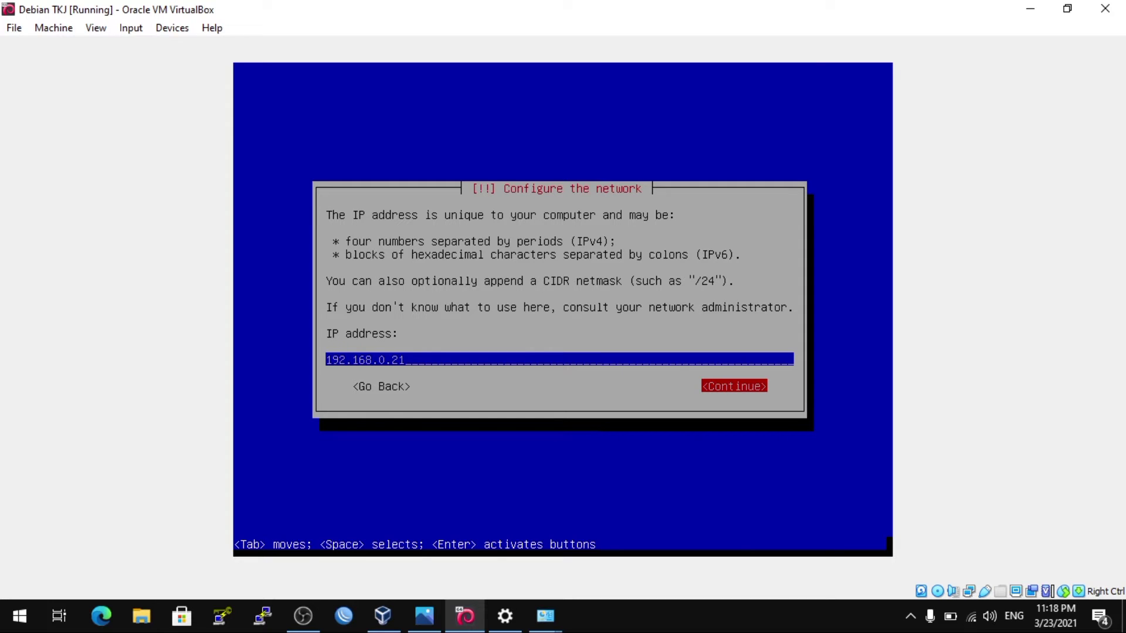
key(Return)
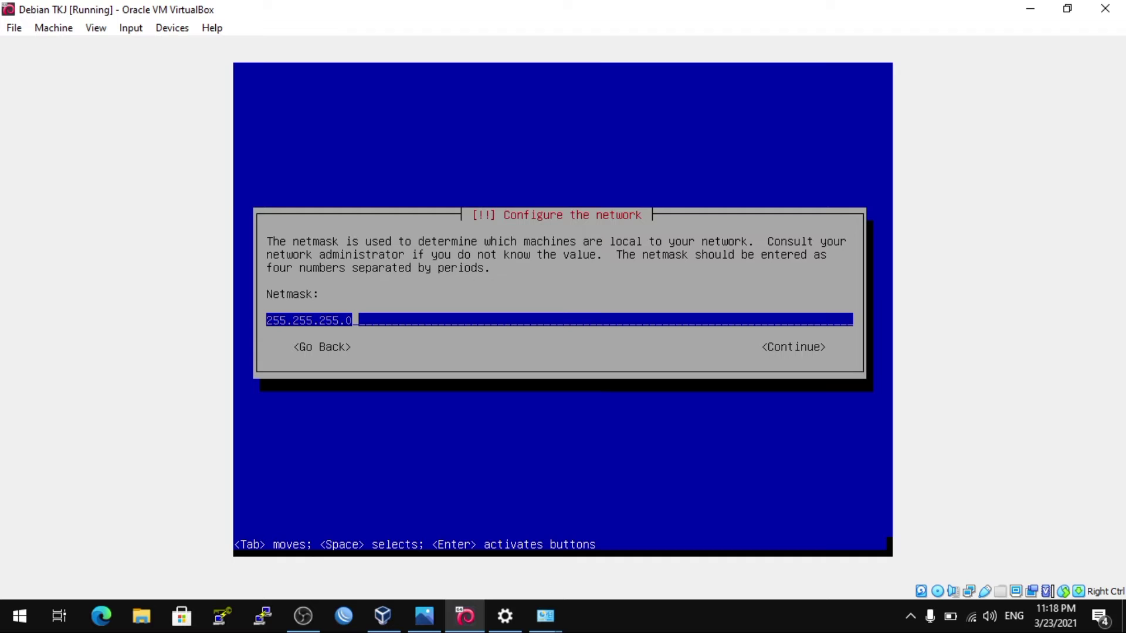
Compare the netmask 255.255.255.0 with the host's Wi-Fi connection details and accept it in the installer.
key(Tab)
key(shift+Tab)
key(Tab)
key(shift+Tab)
key(Tab)
key(shift+Tab)
key(Tab)
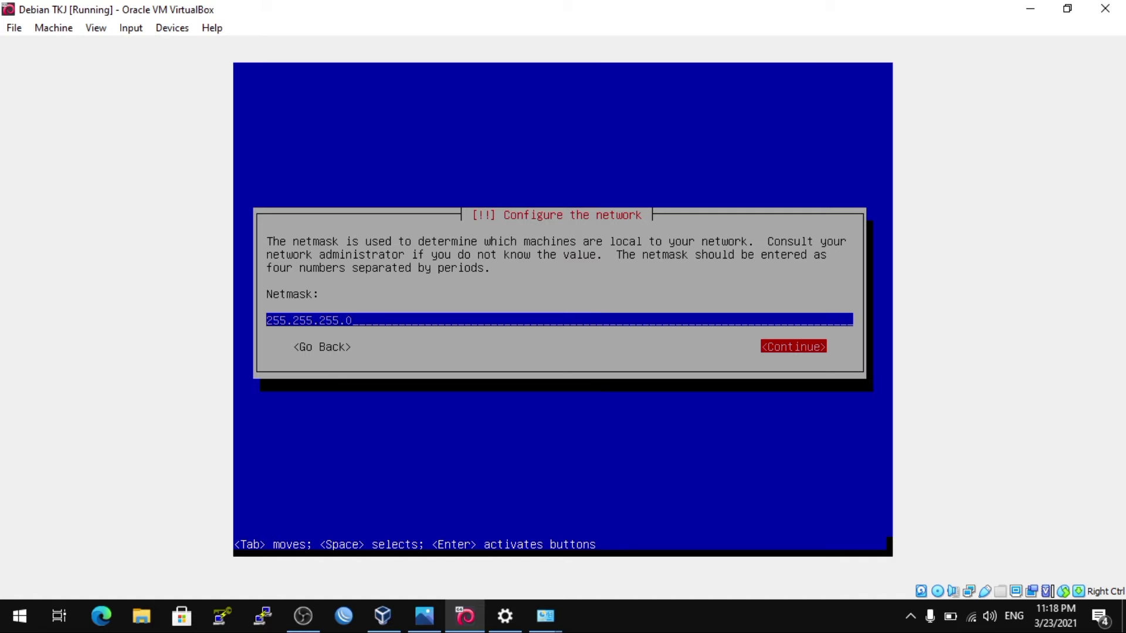
mouse_move(544, 621)
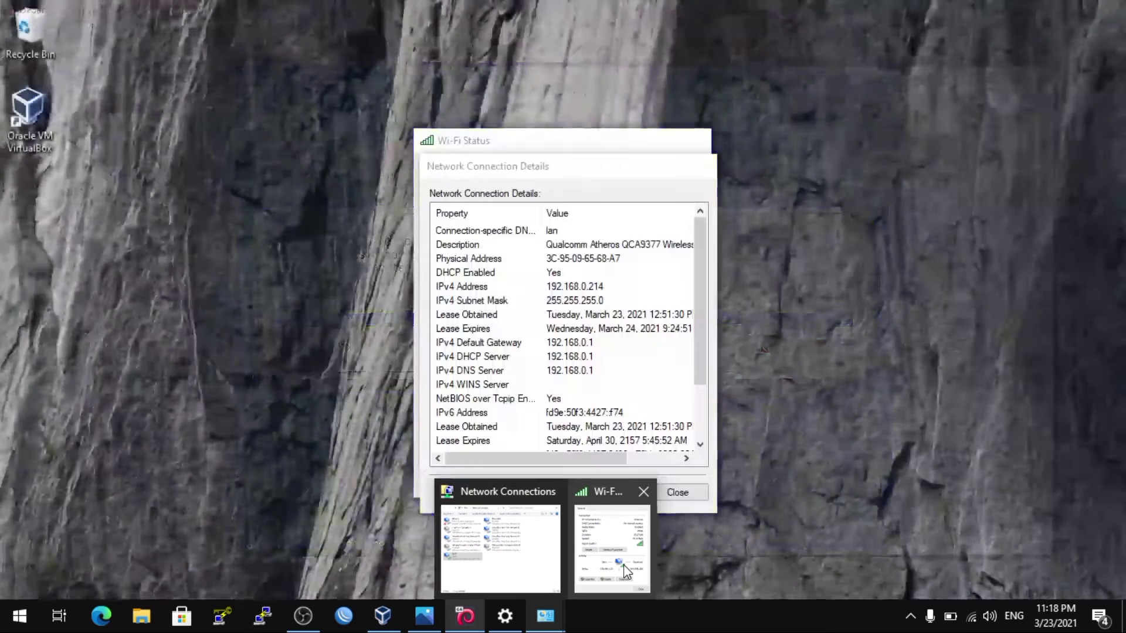
click(624, 564)
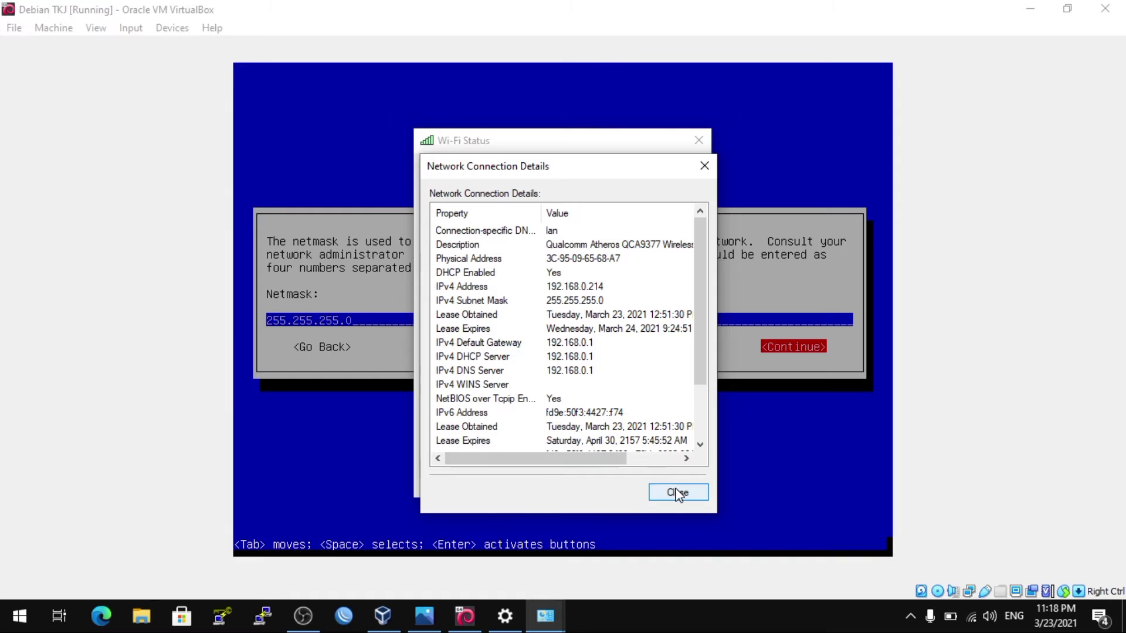
click(472, 618)
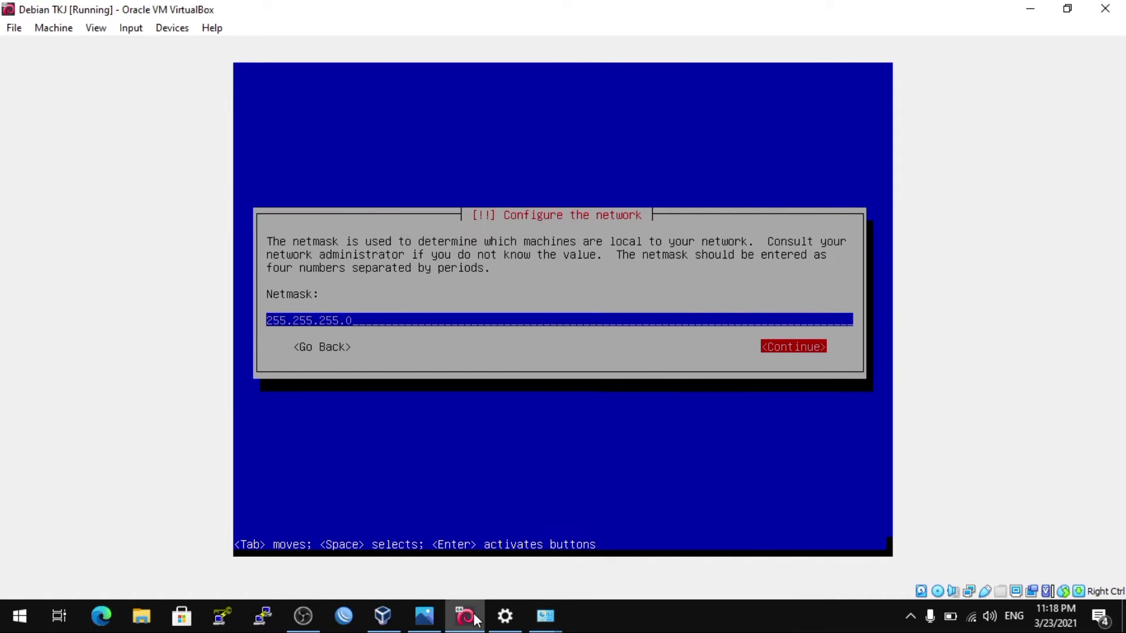
key(Return)
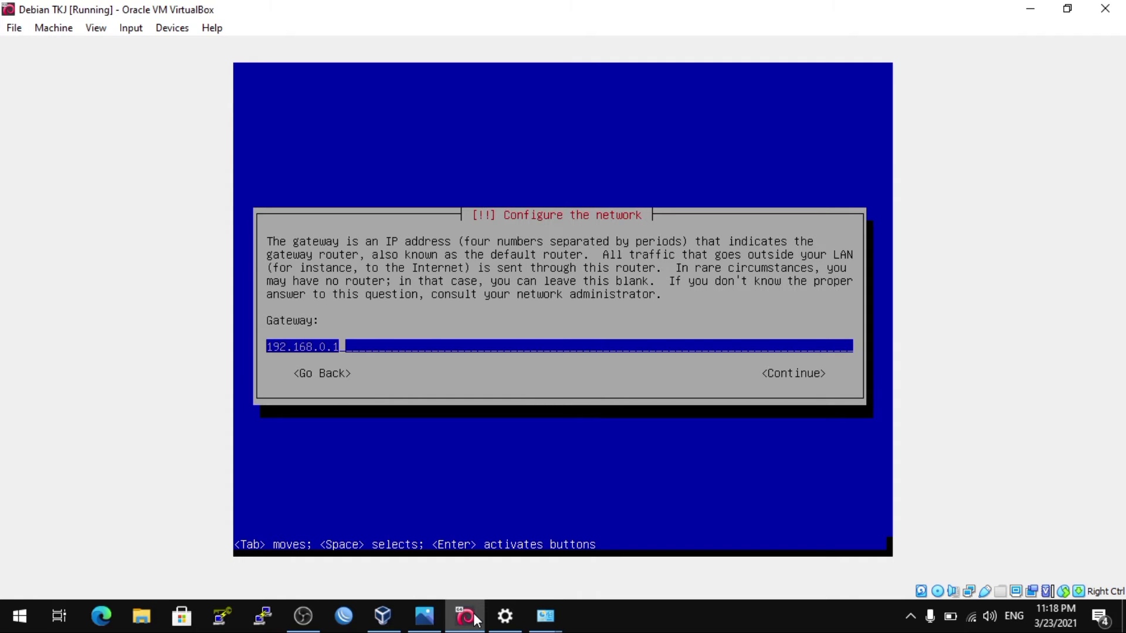
Check the proposed gateway against the host's Wi-Fi default gateway, then close the connection details and status windows.
mouse_move(546, 616)
click(597, 560)
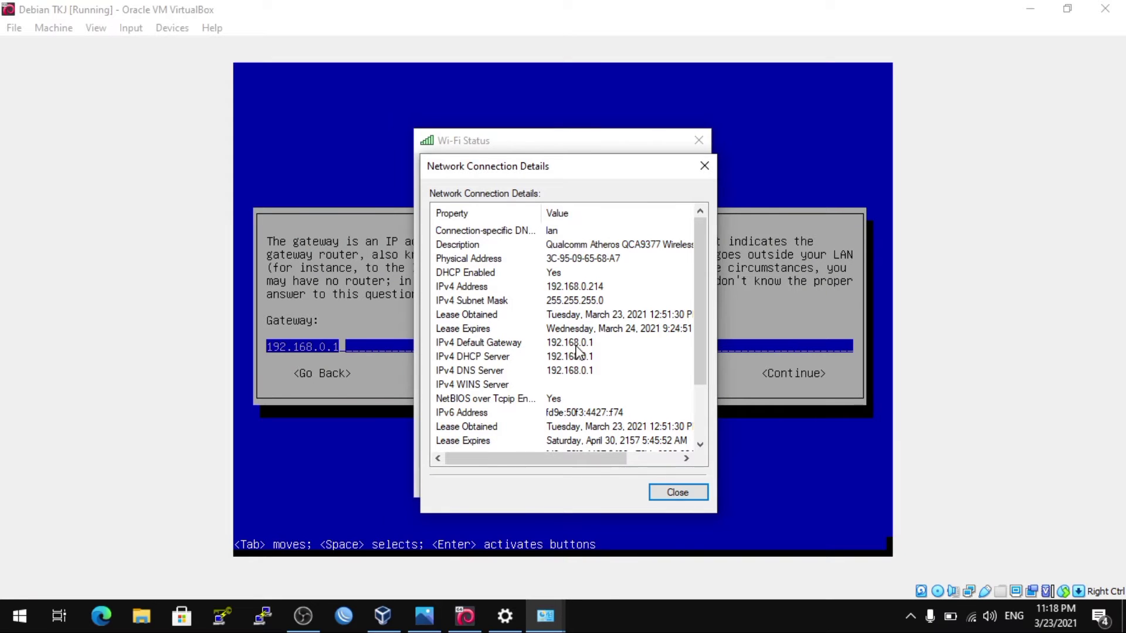
click(678, 490)
click(674, 482)
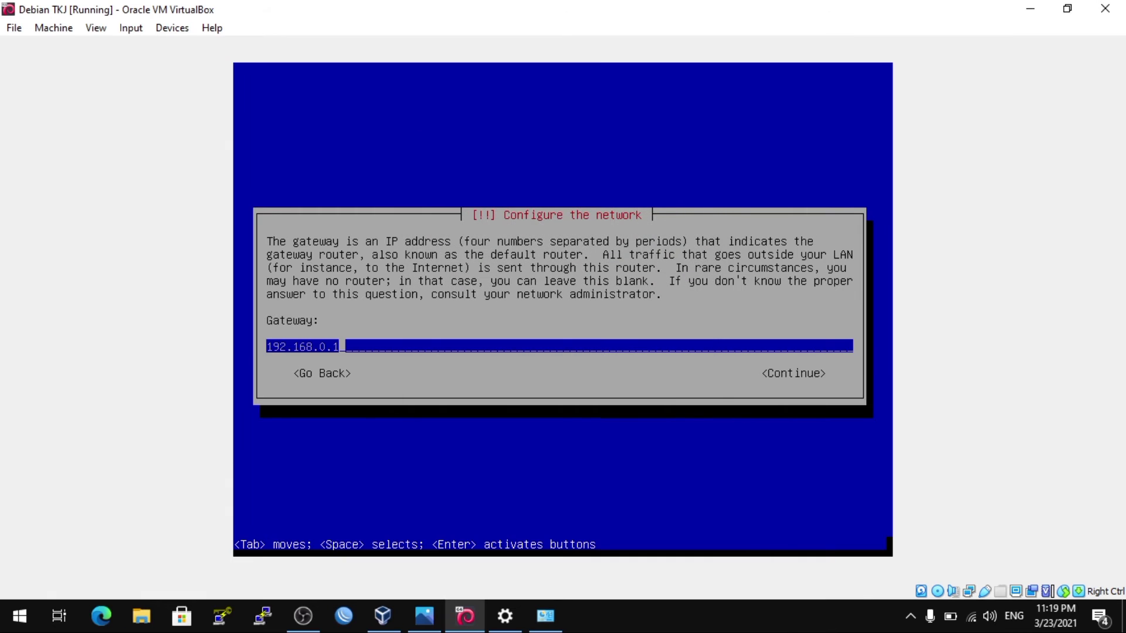